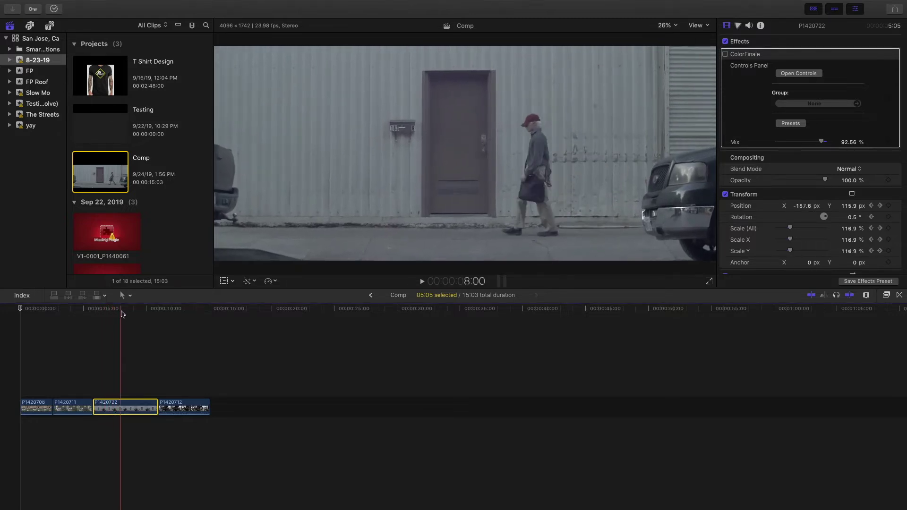
# Step: Enable the ColorFinale effect on the P1420722 clip and play it back to preview the grade
pyautogui.click(122, 314)
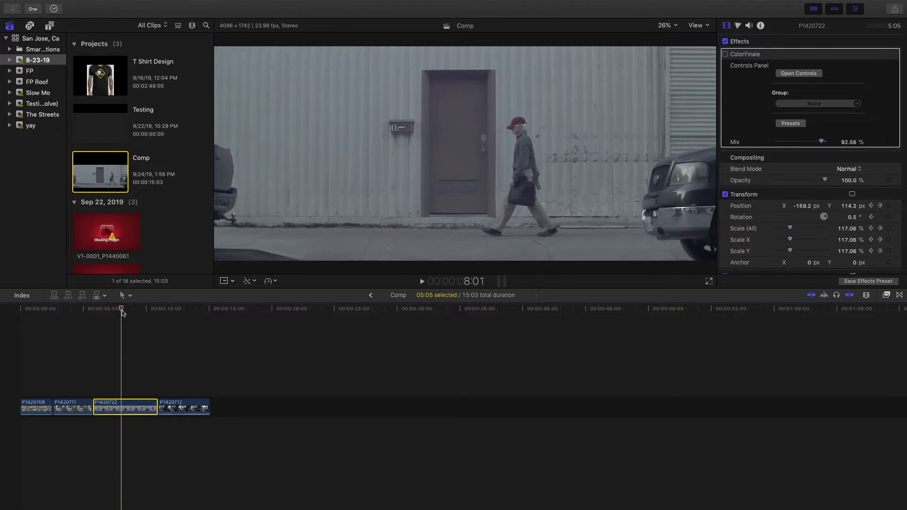
pyautogui.click(726, 54)
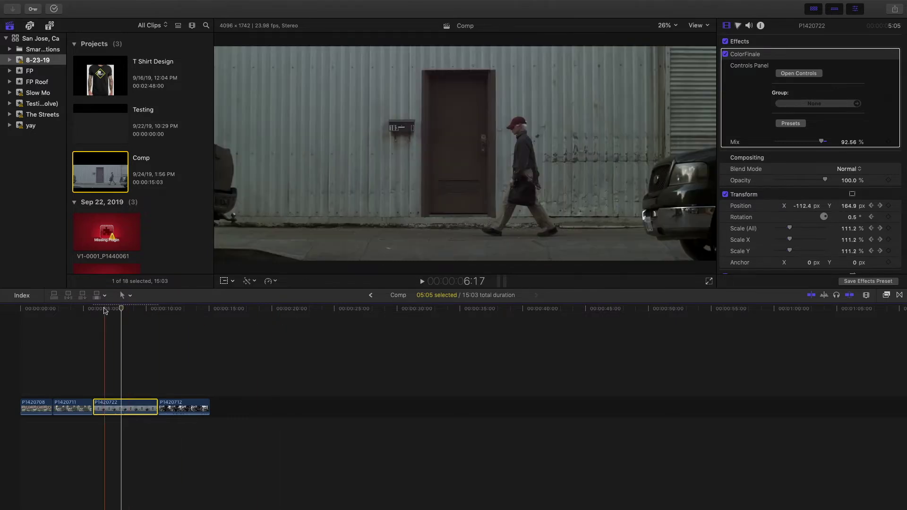
pyautogui.press('space')
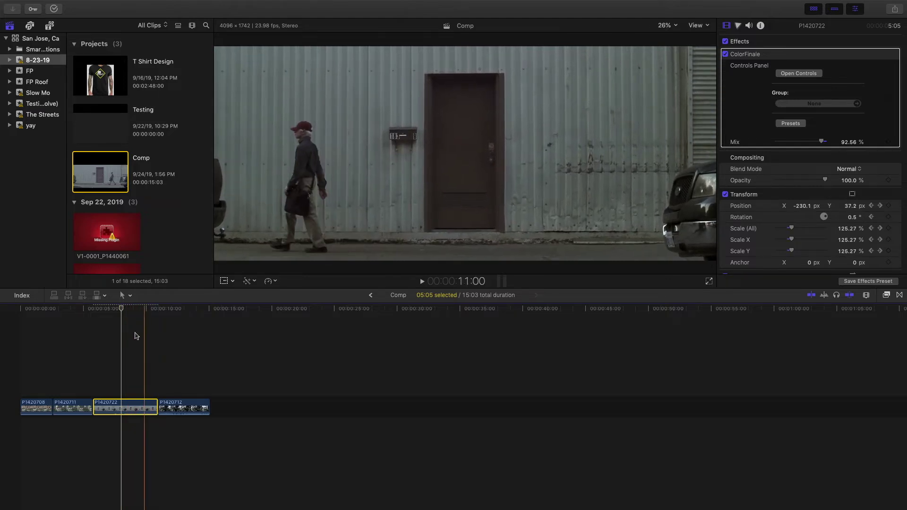
# Step: Park the playhead at about 7:09 in the P1420722 clip and disable its ColorFinale effect
pyautogui.click(118, 312)
pyautogui.click(126, 407)
pyautogui.click(725, 54)
# Step: Disable the Transform adjustments on the P1420722 clip and apply the Draw Mask effect from the Masks category
pyautogui.press('super+5')
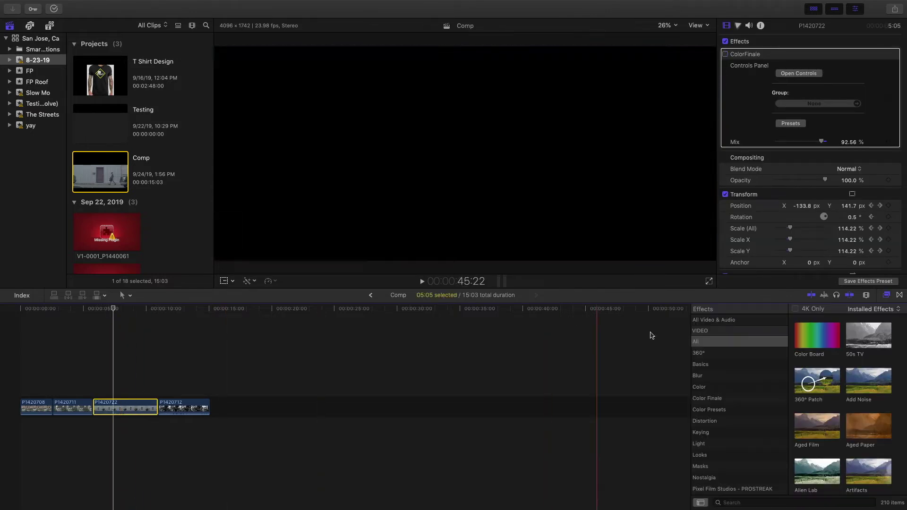
pyautogui.scroll(-2, 728, 411)
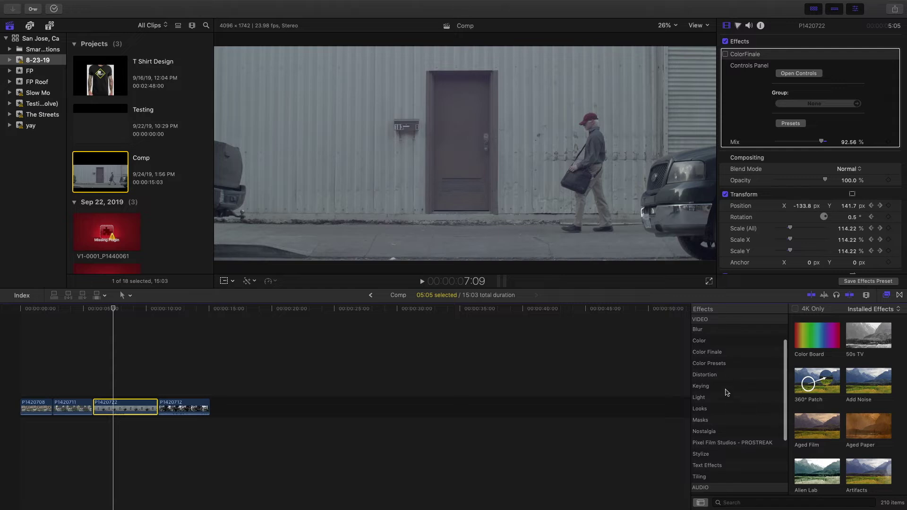
pyautogui.click(718, 423)
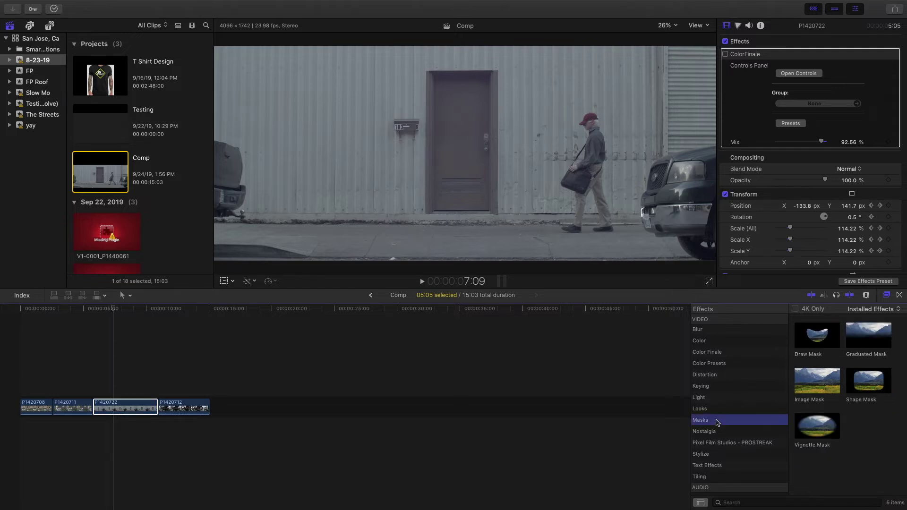
pyautogui.write('3209')
pyautogui.click(725, 194)
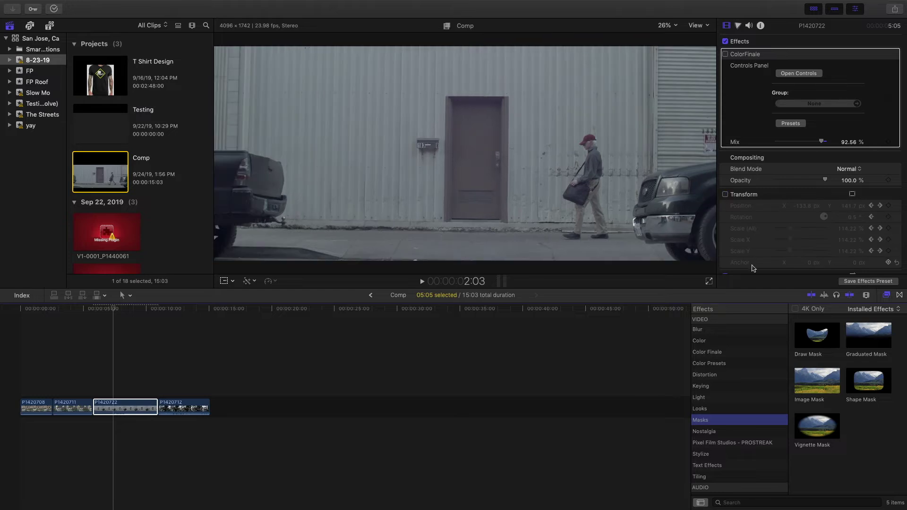
pyautogui.moveTo(805, 335); pyautogui.dragTo(116, 390)
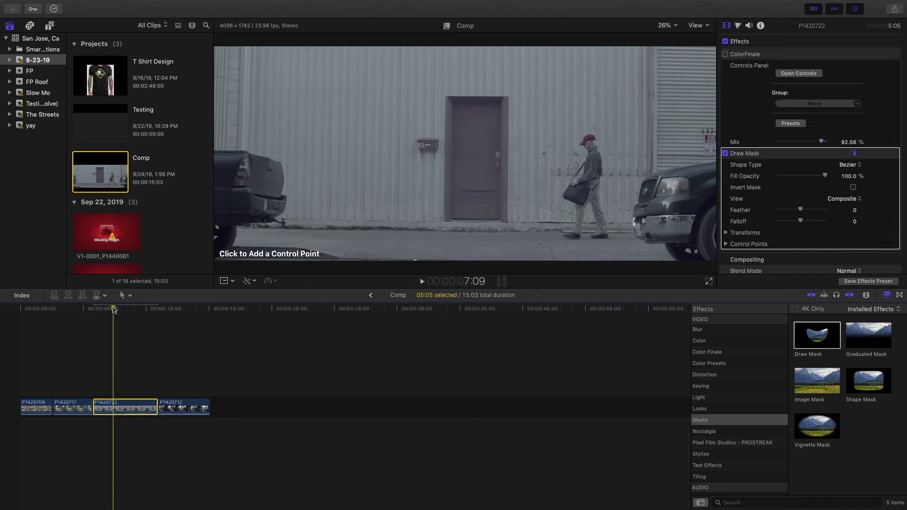
pyautogui.click(848, 166)
pyautogui.click(848, 165)
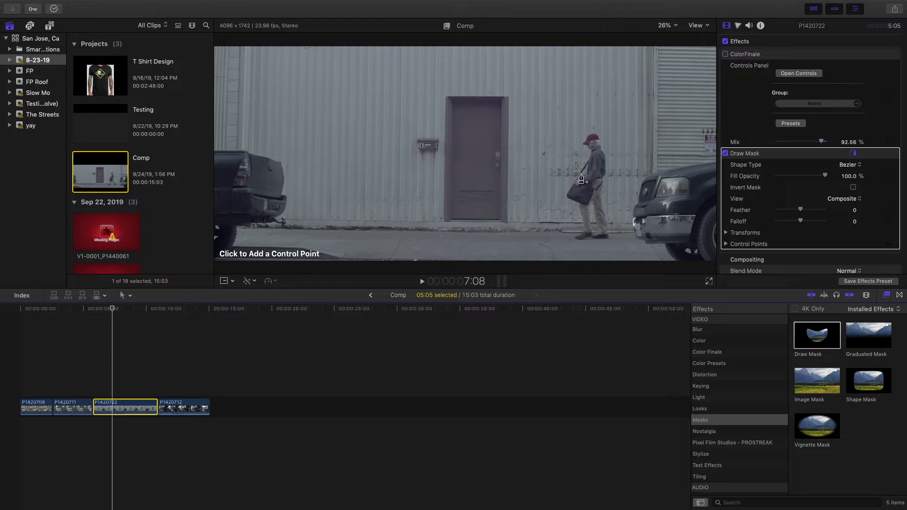
# Step: Start the mask outline at frame 7:08 with control points from between the walking man's shoes around his front shoe to the ankle
pyautogui.click(667, 25)
pyautogui.click(655, 112)
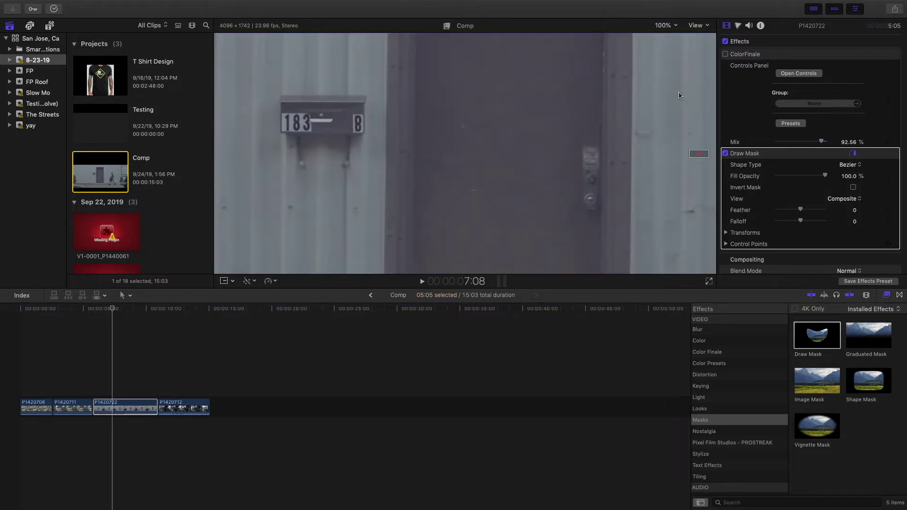
pyautogui.moveTo(701, 156); pyautogui.dragTo(705, 159)
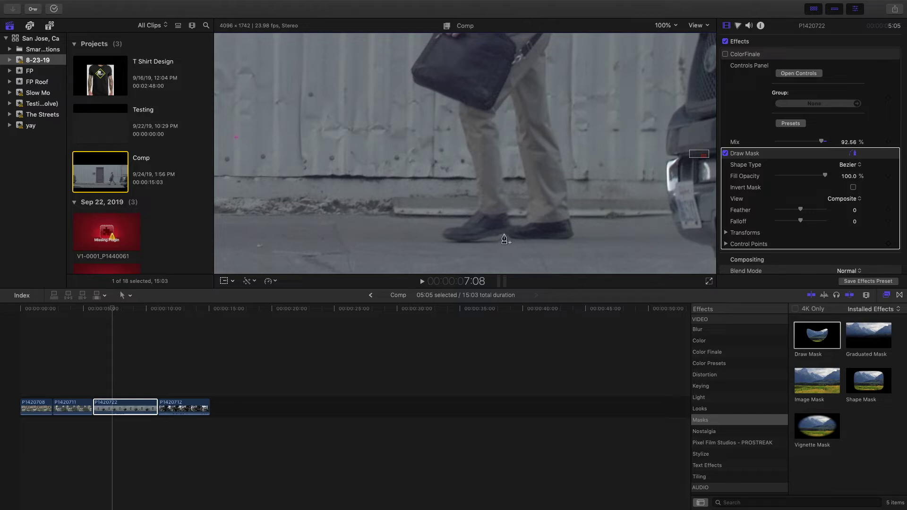
pyautogui.moveTo(504, 235); pyautogui.dragTo(493, 238)
pyautogui.click(480, 240)
pyautogui.click(462, 242)
pyautogui.click(446, 235)
pyautogui.click(459, 227)
pyautogui.click(477, 211)
# Step: Continue the mask outline up the man's front leg and along the underside of the bag to its front corner
pyautogui.click(479, 191)
pyautogui.click(474, 166)
pyautogui.click(464, 134)
pyautogui.click(459, 116)
pyautogui.click(458, 103)
pyautogui.click(414, 83)
pyautogui.click(411, 70)
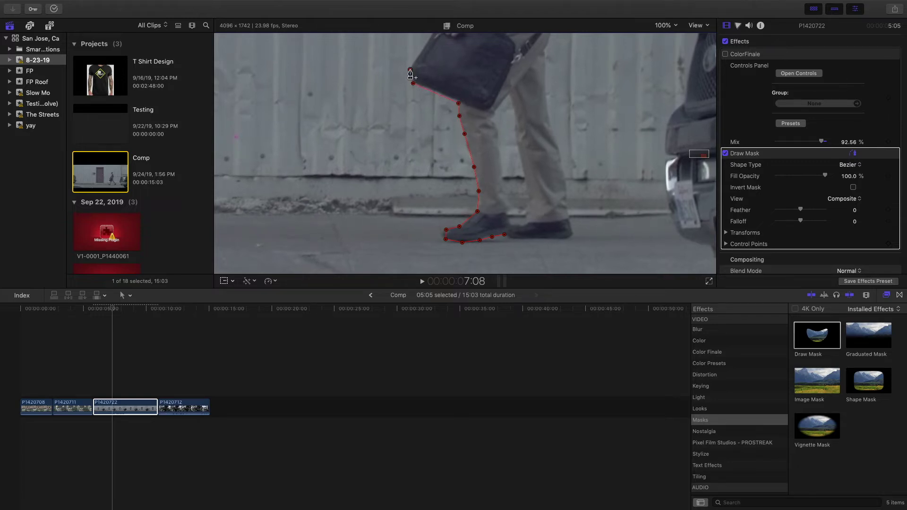
# Step: Continue the mask outline up the front edge of the bag and along the shoulder strap towards the chest
pyautogui.moveTo(706, 153); pyautogui.dragTo(698, 155)
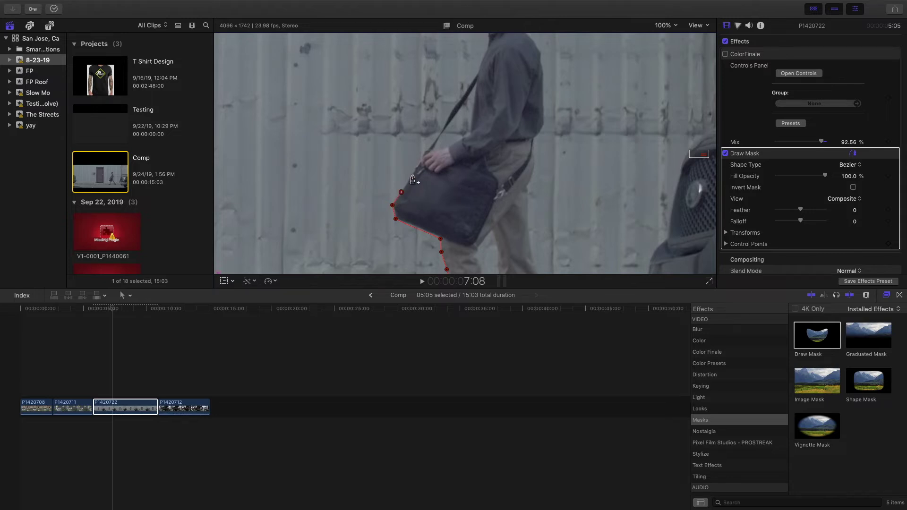
pyautogui.click(427, 150)
pyautogui.click(433, 142)
pyautogui.click(442, 129)
pyautogui.click(450, 114)
pyautogui.click(459, 101)
# Step: Continue the mask outline around the man's cap to the back of his head
pyautogui.moveTo(704, 160); pyautogui.dragTo(700, 153)
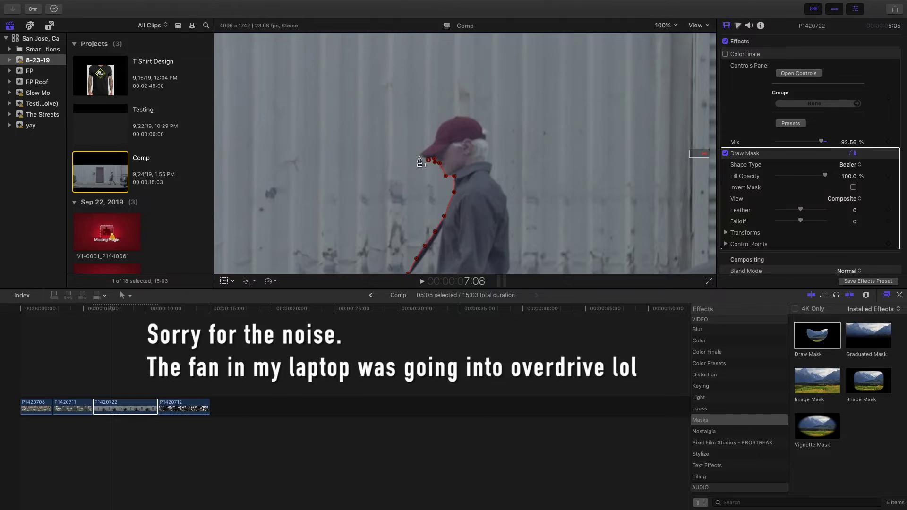
pyautogui.click(434, 141)
pyautogui.click(438, 131)
pyautogui.click(445, 121)
pyautogui.click(459, 118)
pyautogui.click(485, 135)
pyautogui.click(487, 147)
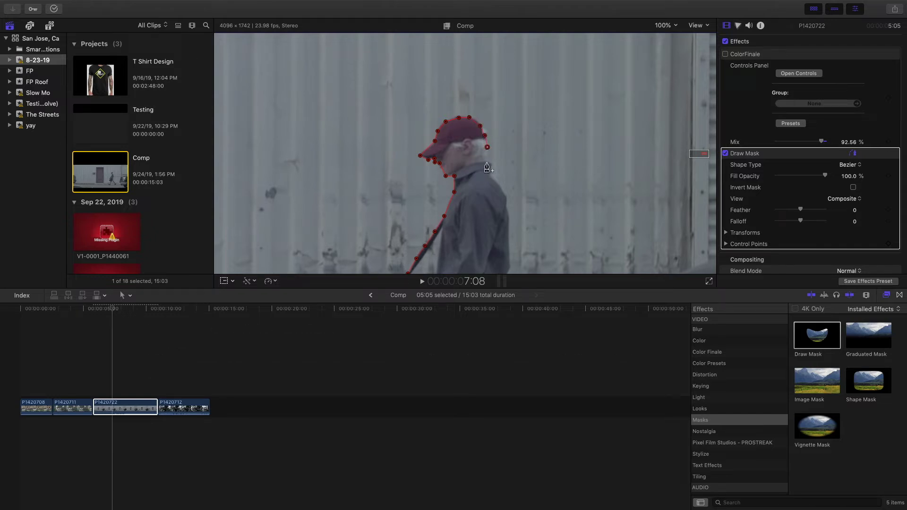
# Step: Continue the mask outline down the back of the man's neck and over his shoulder
pyautogui.click(485, 160)
pyautogui.click(492, 165)
pyautogui.click(490, 175)
pyautogui.click(500, 186)
pyautogui.click(507, 198)
# Step: Continue the mask outline past the man's waist and down to the back of his thigh
pyautogui.moveTo(704, 154); pyautogui.dragTo(705, 154)
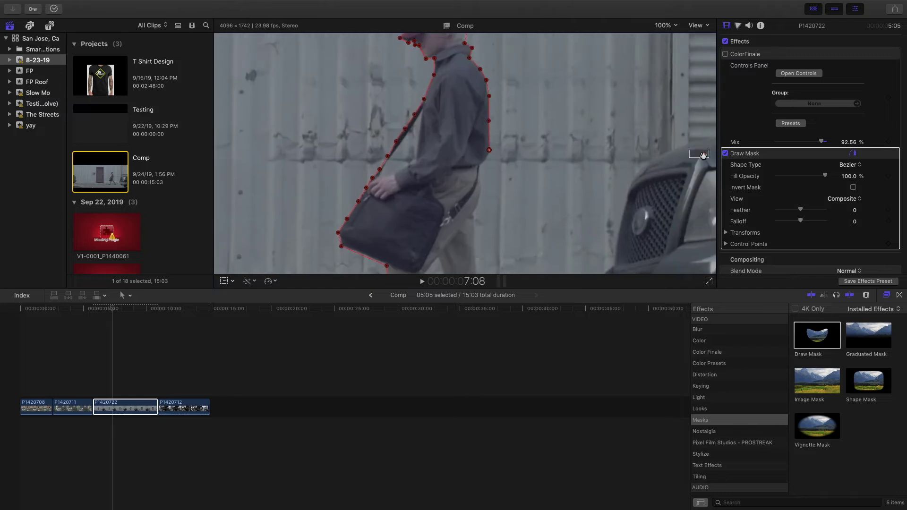
pyautogui.click(479, 166)
pyautogui.click(481, 183)
pyautogui.click(480, 196)
pyautogui.click(473, 213)
pyautogui.click(474, 244)
# Step: Continue the mask outline down the back of the man's rear trouser leg to the hem
pyautogui.moveTo(700, 154); pyautogui.dragTo(700, 156)
pyautogui.click(476, 71)
pyautogui.click(486, 99)
pyautogui.click(493, 129)
pyautogui.click(494, 146)
pyautogui.click(492, 152)
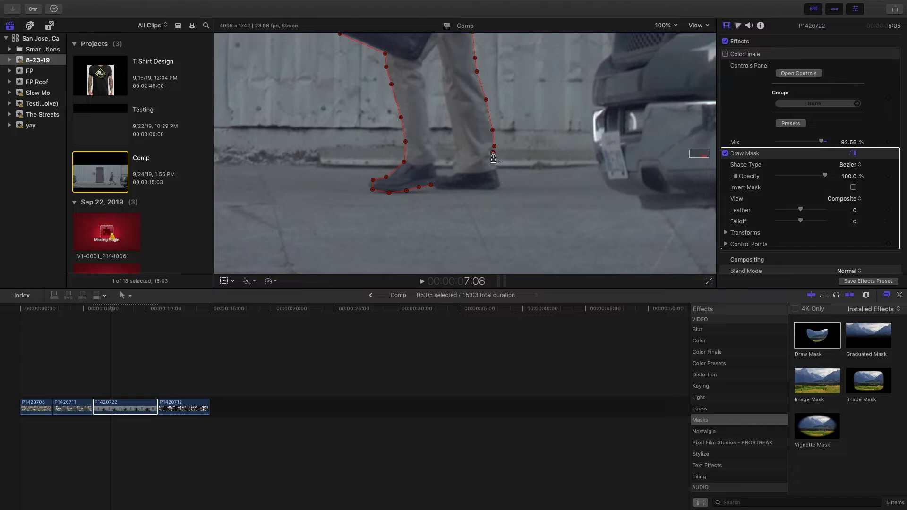
# Step: Trace the mask around the man's rear shoe and close the outline at its first control point
pyautogui.click(497, 168)
pyautogui.click(501, 185)
pyautogui.click(493, 189)
pyautogui.click(478, 189)
pyautogui.click(465, 189)
pyautogui.click(439, 189)
pyautogui.click(431, 186)
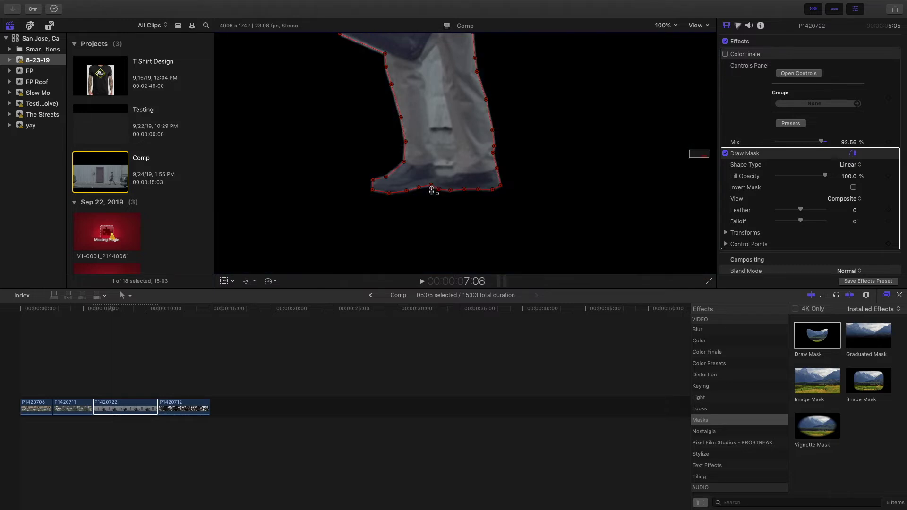
# Step: Check the edges of the masked man and set the Draw Mask's feather to -7
pyautogui.click(667, 26)
pyautogui.click(668, 34)
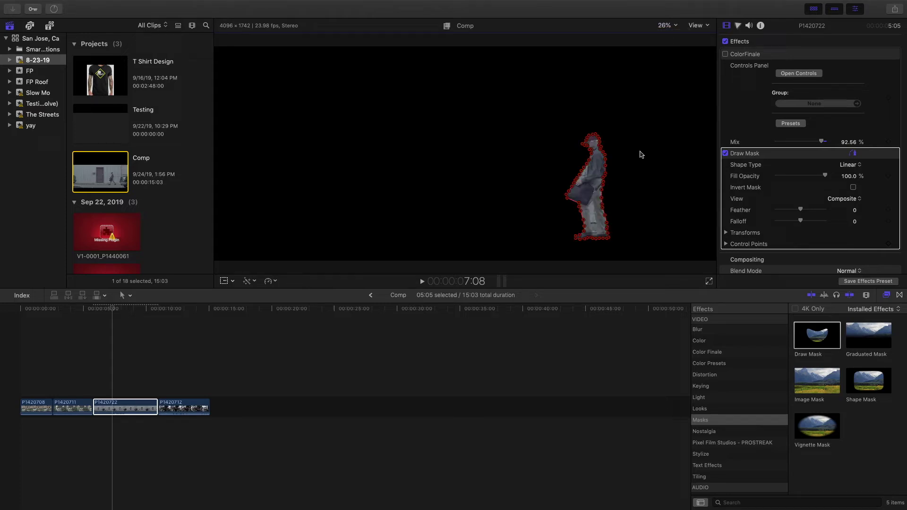
pyautogui.click(667, 29)
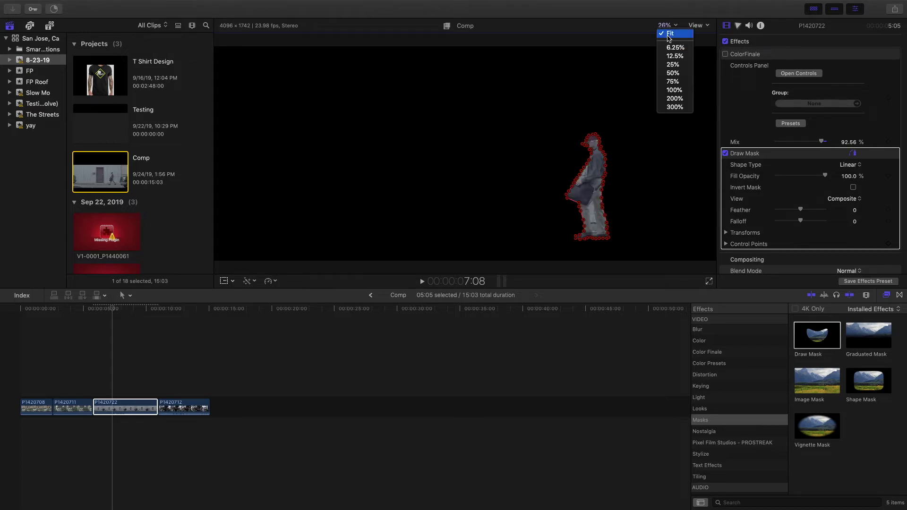
pyautogui.click(674, 82)
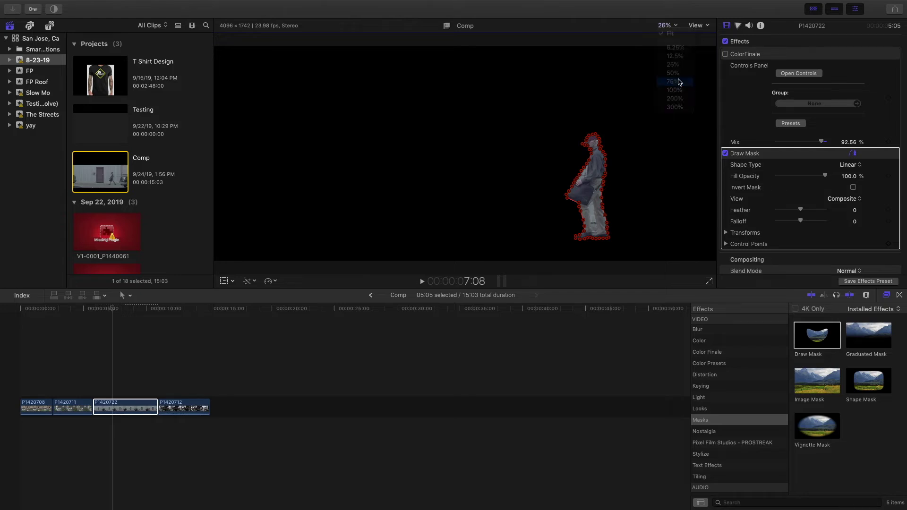
pyautogui.moveTo(700, 155); pyautogui.dragTo(705, 156)
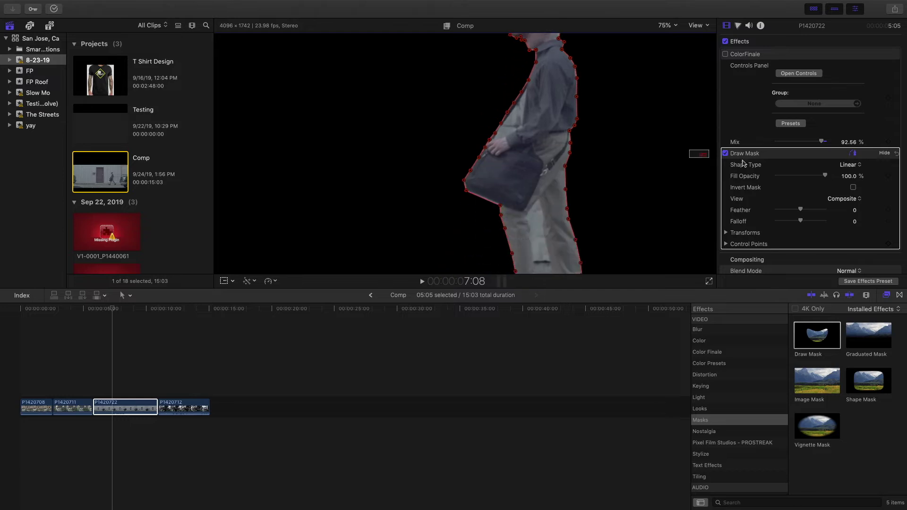
pyautogui.click(752, 139)
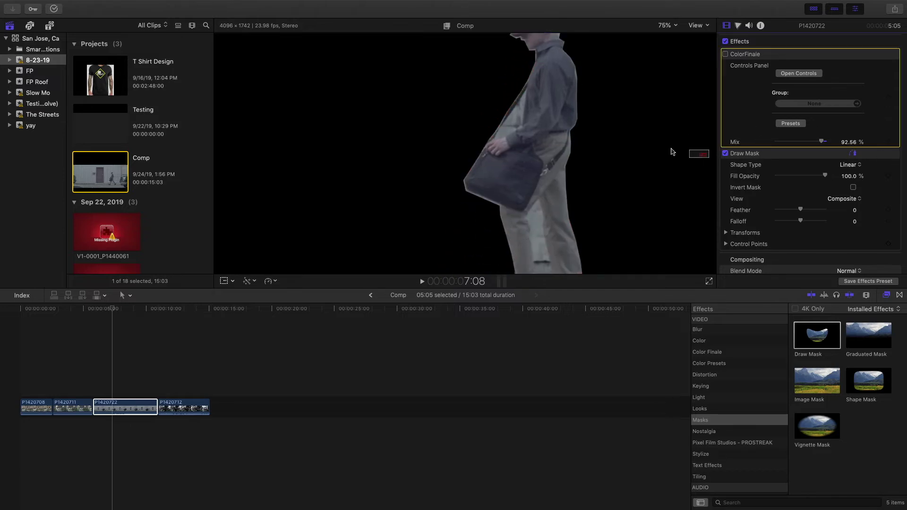
pyautogui.moveTo(696, 152); pyautogui.dragTo(697, 153)
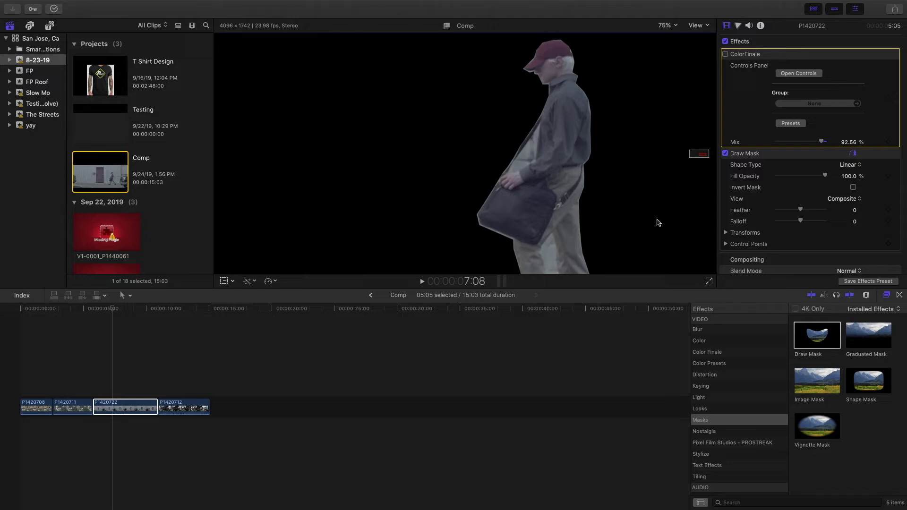
pyautogui.moveTo(803, 210); pyautogui.dragTo(801, 213)
pyautogui.moveTo(801, 213); pyautogui.dragTo(801, 213)
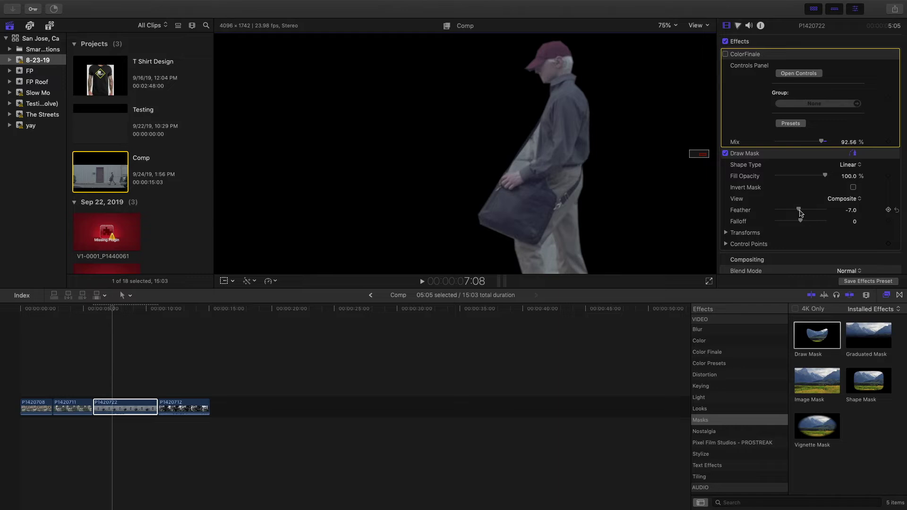
# Step: Try the Draw Mask's minimum falloff on the cut-out edges and reset the falloff to 0
pyautogui.moveTo(697, 155); pyautogui.dragTo(699, 155)
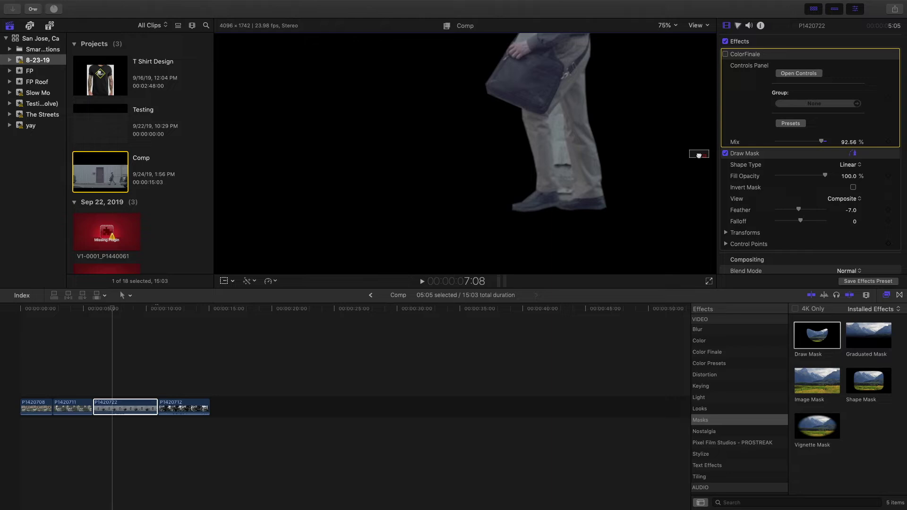
pyautogui.moveTo(801, 223); pyautogui.dragTo(776, 222)
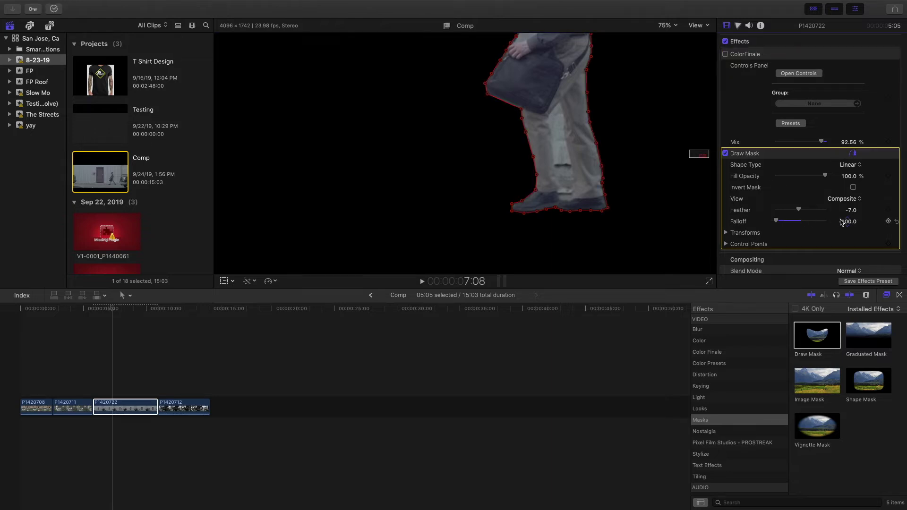
pyautogui.click(846, 223)
pyautogui.write('0')
pyautogui.press('Return')
pyautogui.scroll(10, 697, 155)
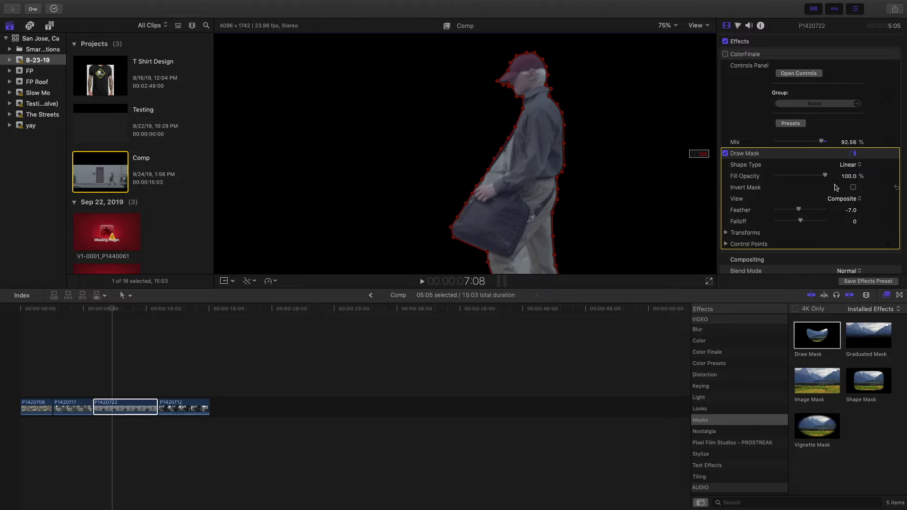
# Step: Invert the Draw Mask to check the man's cut-out against the background and turn the inversion off again
pyautogui.click(854, 188)
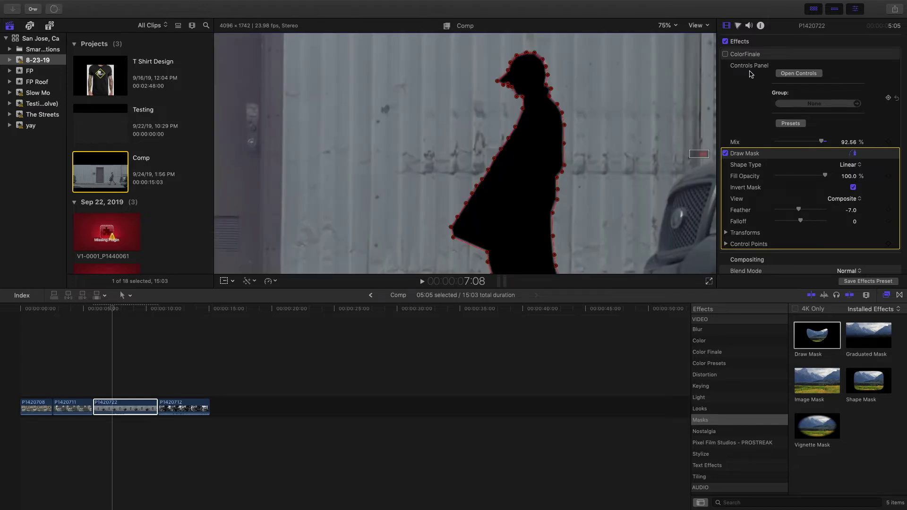
pyautogui.click(671, 25)
pyautogui.click(666, 34)
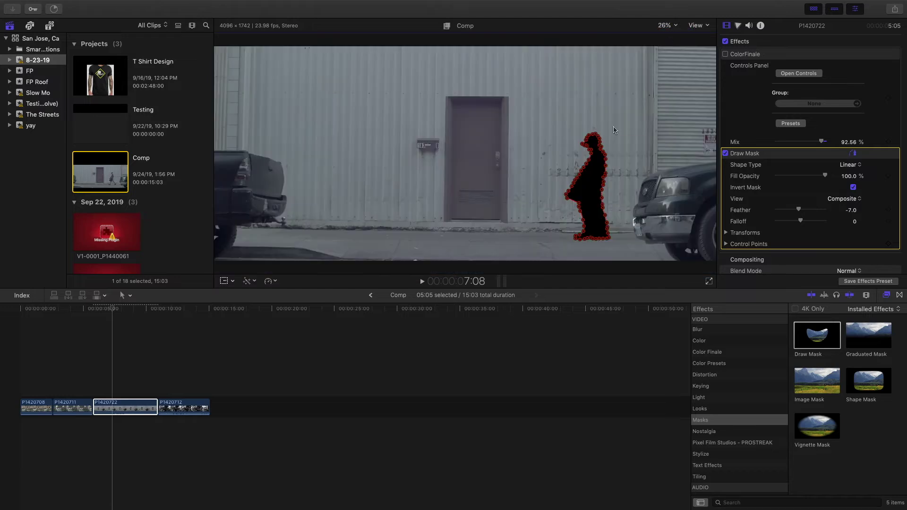
pyautogui.moveTo(676, 32)
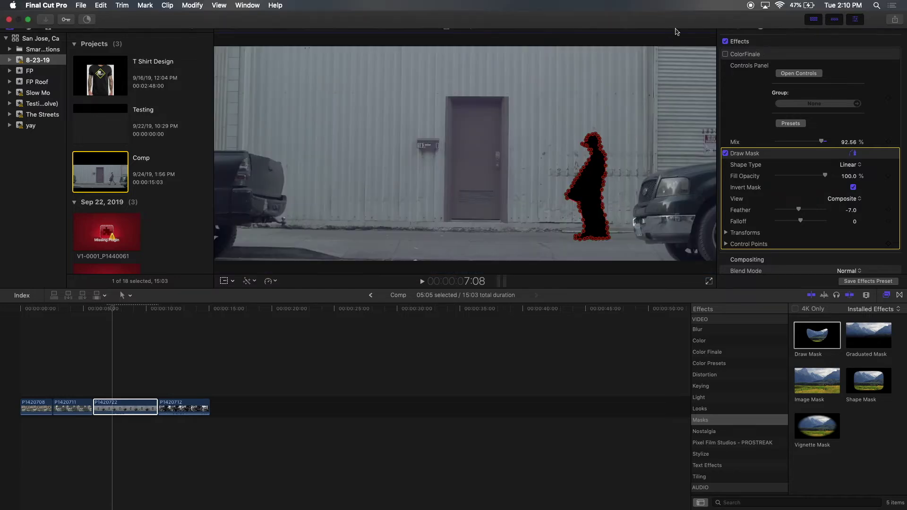
pyautogui.click(666, 27)
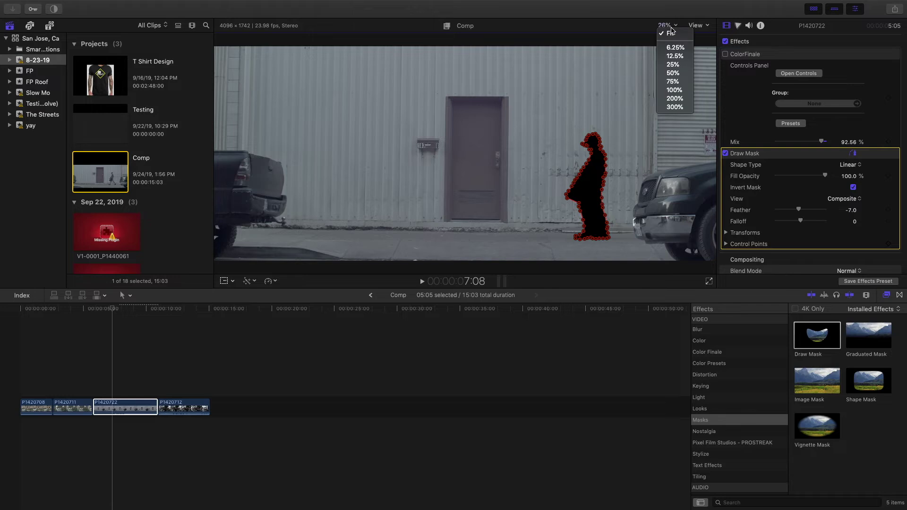
pyautogui.click(678, 93)
pyautogui.moveTo(699, 154); pyautogui.dragTo(703, 157)
pyautogui.click(853, 187)
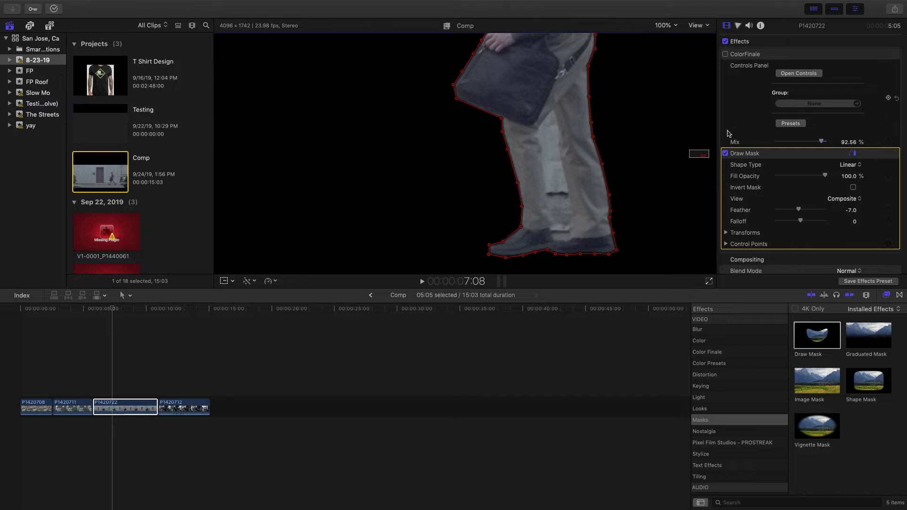
# Step: Apply a second Draw Mask effect to the P1420722 clip
pyautogui.moveTo(703, 156); pyautogui.dragTo(705, 154)
pyautogui.moveTo(814, 334)
pyautogui.mouseDown()
pyautogui.moveTo(258, 379)
pyautogui.moveTo(113, 409)
pyautogui.mouseUp()
pyautogui.scroll(-3, 813, 208)
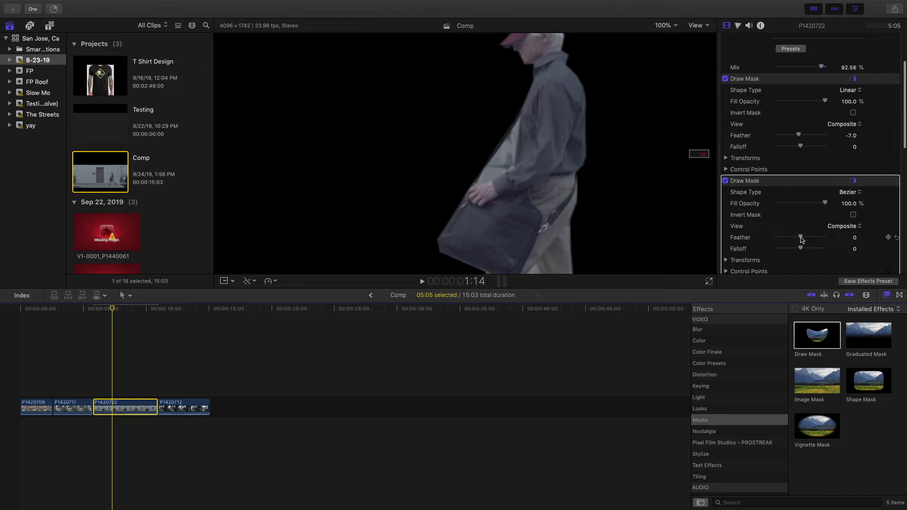
# Step: Outline the background gap between the bag strap and the man's arm with the second Draw Mask and invert that mask
pyautogui.click(479, 184)
pyautogui.click(485, 169)
pyautogui.click(496, 151)
pyautogui.click(507, 139)
pyautogui.click(519, 118)
pyautogui.click(518, 140)
pyautogui.click(514, 166)
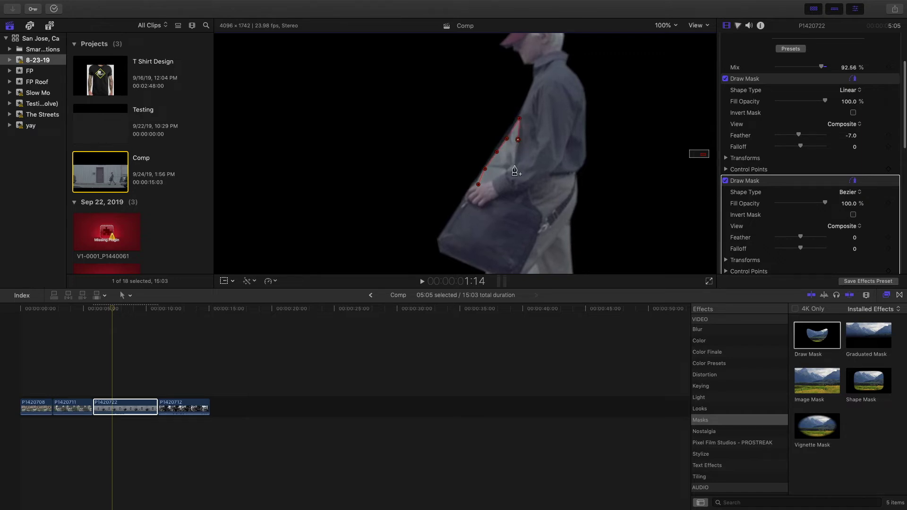
pyautogui.click(496, 178)
pyautogui.click(478, 184)
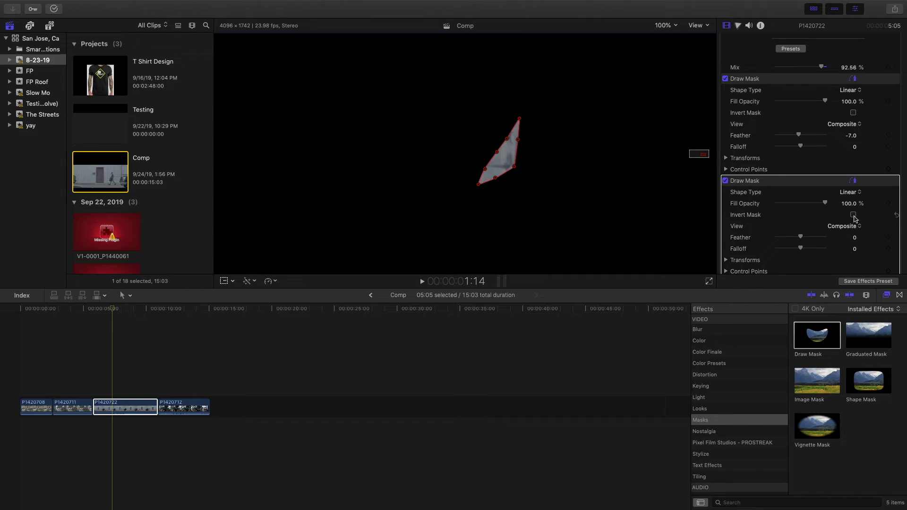
pyautogui.click(854, 216)
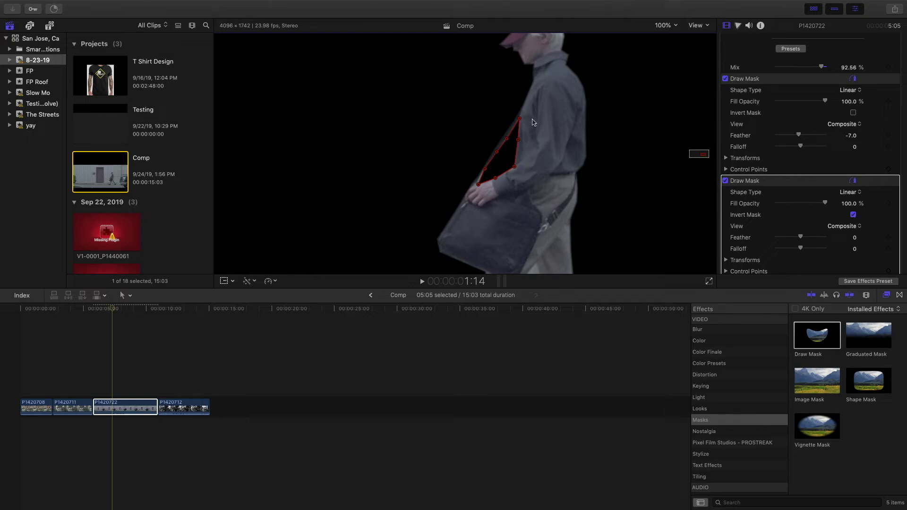
pyautogui.click(744, 55)
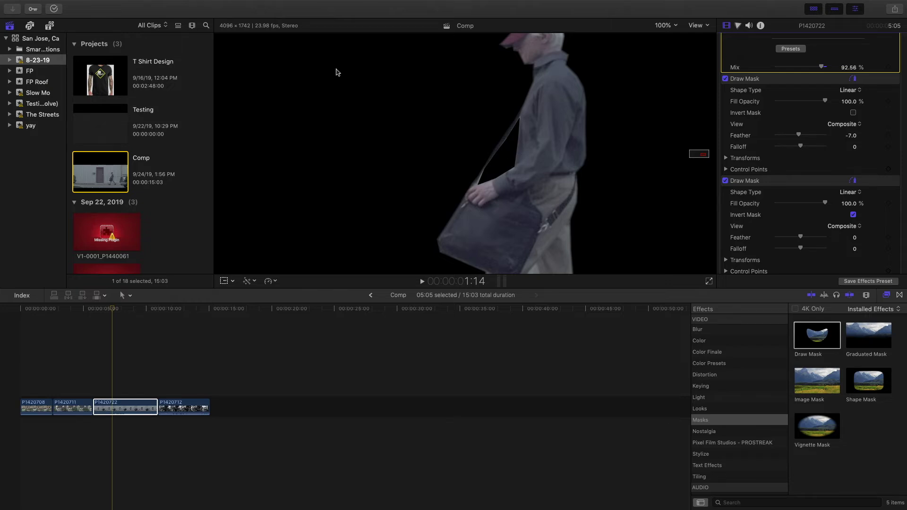
# Step: Move the P1420712 clip beneath P1420722 so it starts together with it and serves as the background
pyautogui.moveTo(182, 407); pyautogui.dragTo(113, 427)
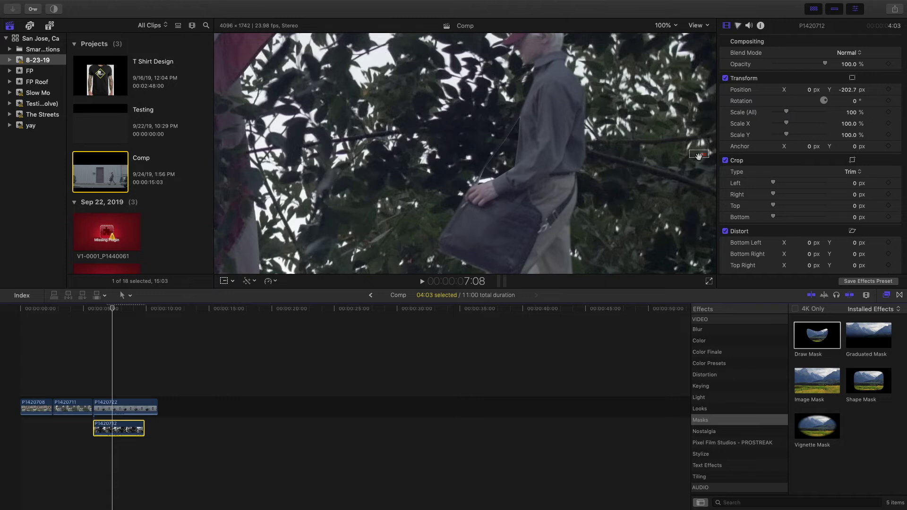
pyautogui.scroll(-10, 596, 162)
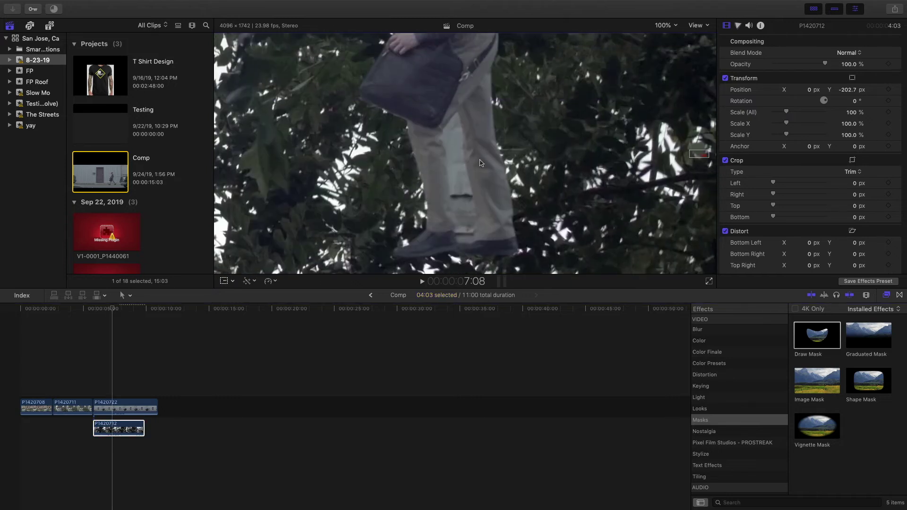
# Step: Apply a third Draw Mask effect to the P1420722 clip
pyautogui.moveTo(820, 334)
pyautogui.mouseDown()
pyautogui.moveTo(349, 374)
pyautogui.moveTo(119, 428)
pyautogui.mouseUp()
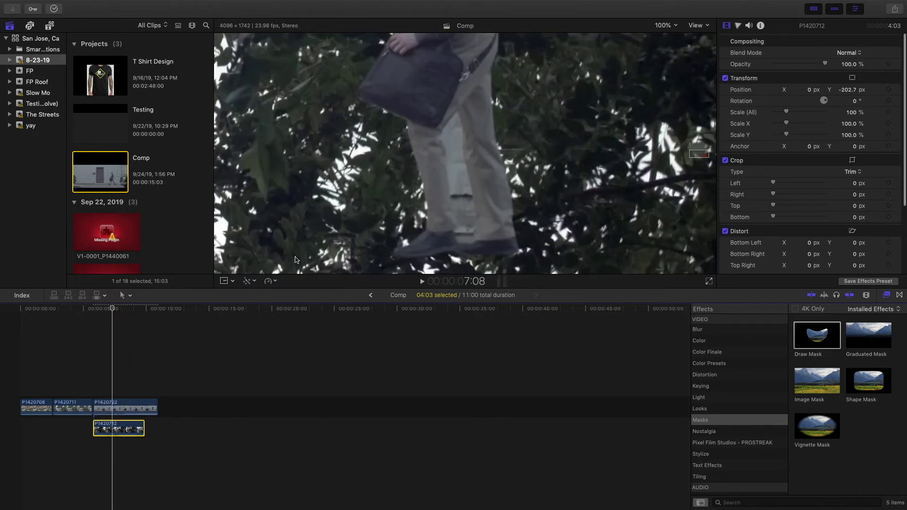
pyautogui.click(132, 406)
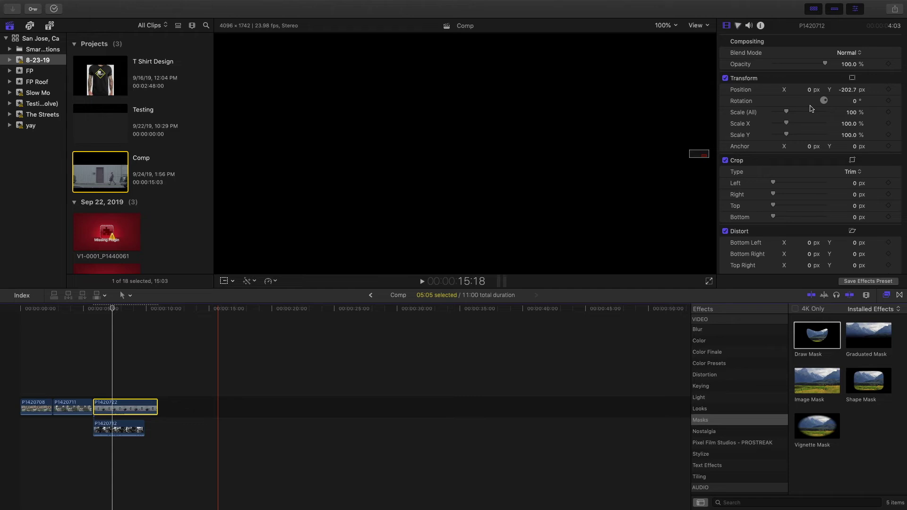
pyautogui.scroll(-5, 815, 215)
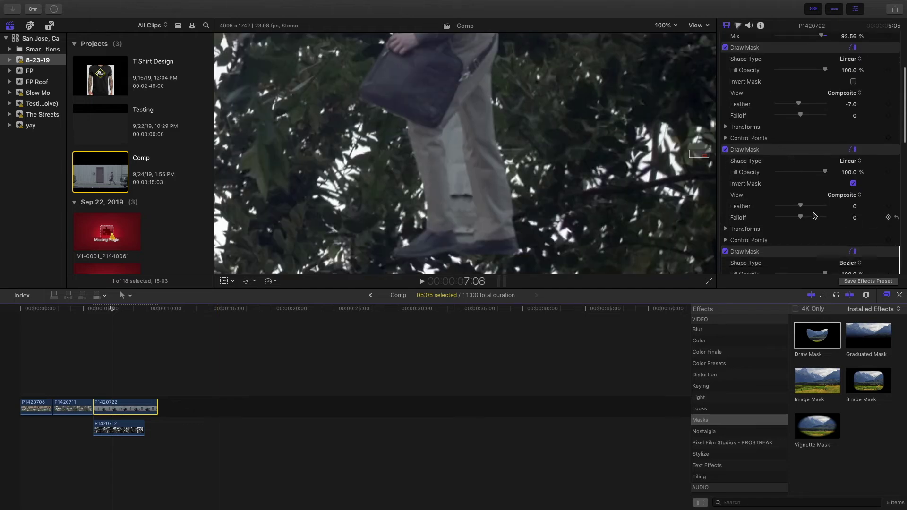
pyautogui.moveTo(691, 153); pyautogui.dragTo(689, 152)
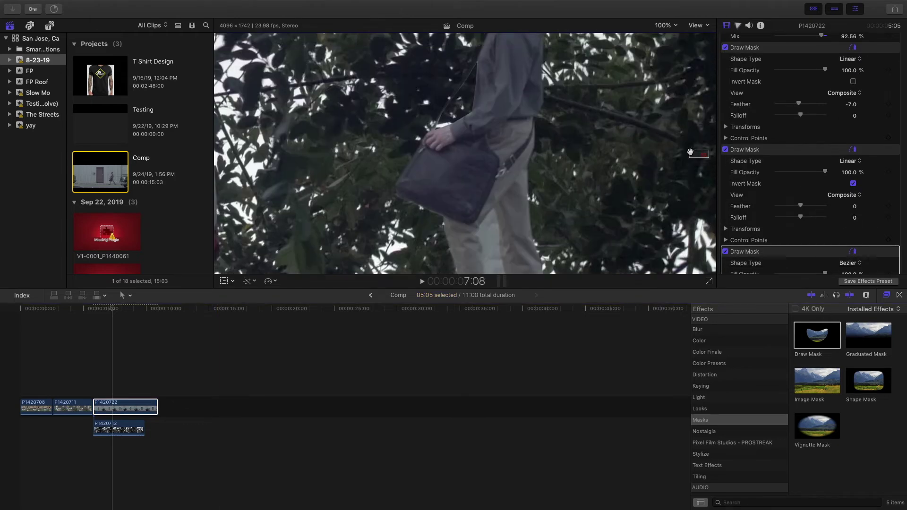
# Step: Disable the P1420712 background clip and set the feather of P1420722's second Draw Mask to 4
pyautogui.click(105, 431)
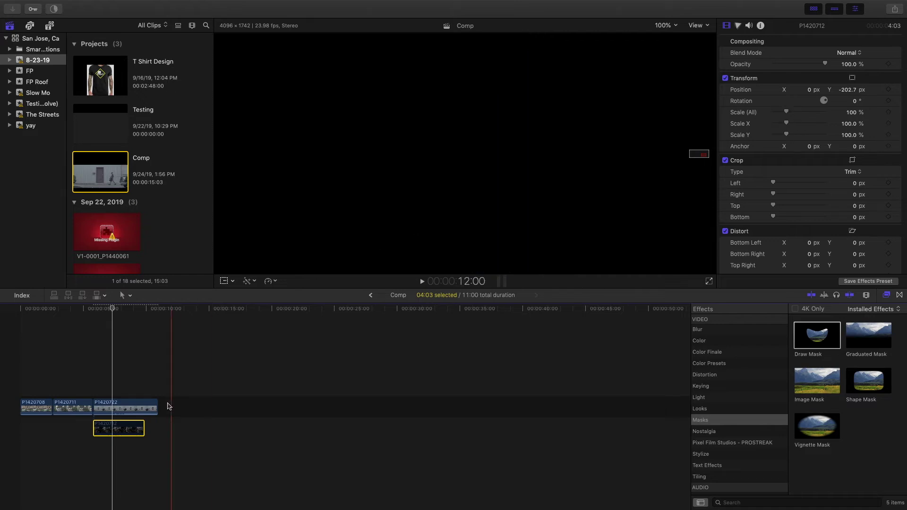
pyautogui.click(119, 405)
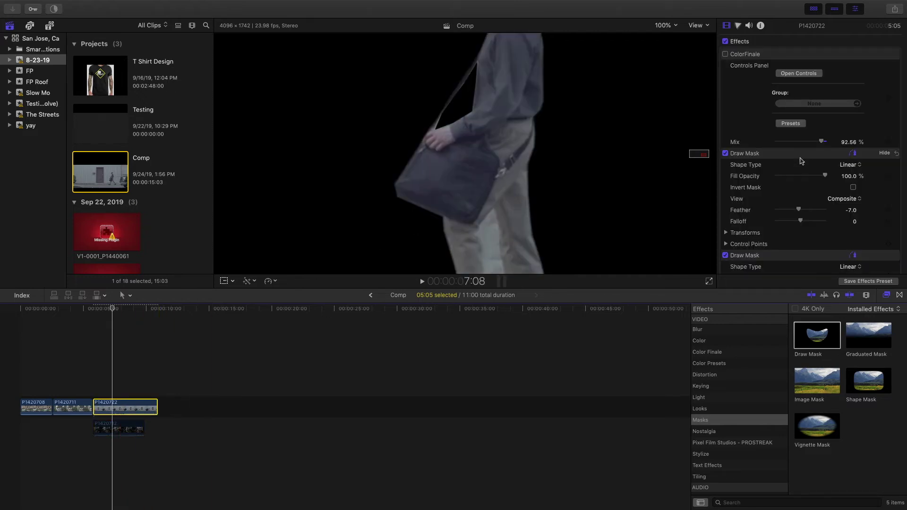
pyautogui.scroll(-3, 799, 187)
pyautogui.moveTo(801, 234); pyautogui.dragTo(802, 236)
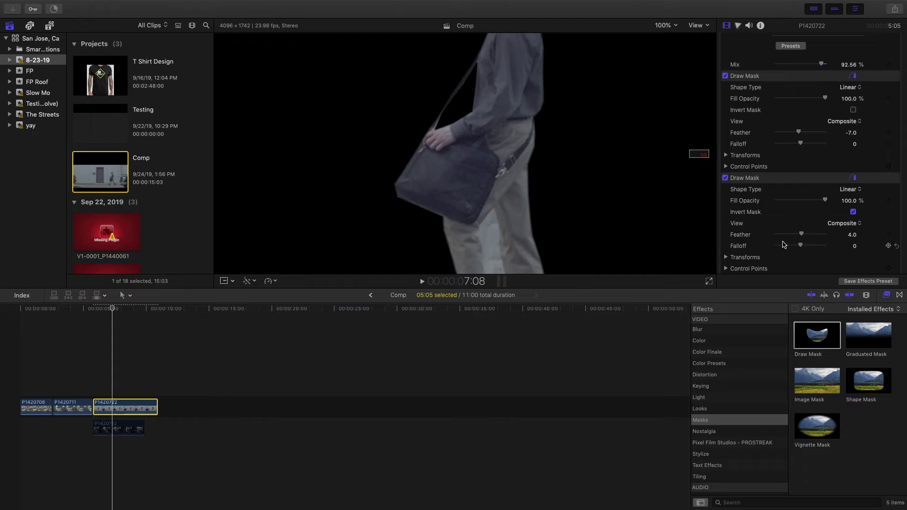
# Step: Outline the background gap between the man's legs with the third Draw Mask, from the shoes up to the bag, as a closed shape
pyautogui.moveTo(693, 153); pyautogui.dragTo(696, 153)
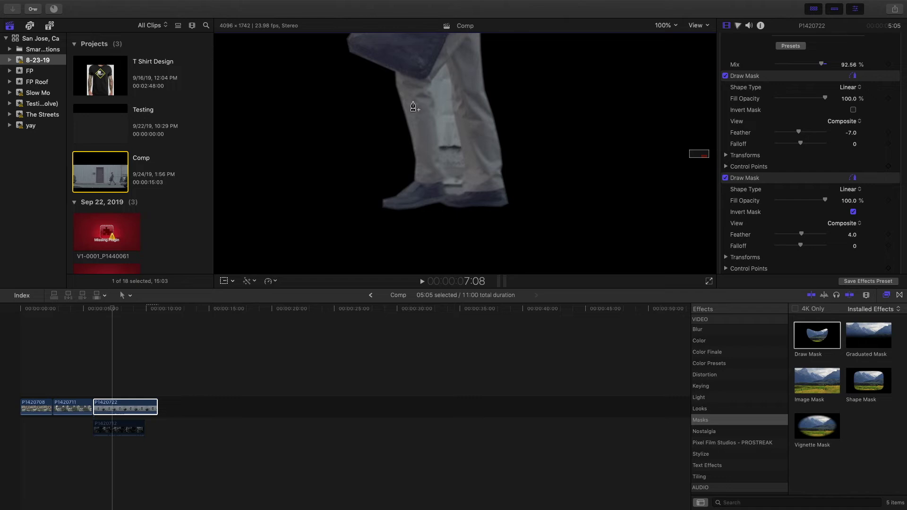
pyautogui.scroll(-5, 747, 175)
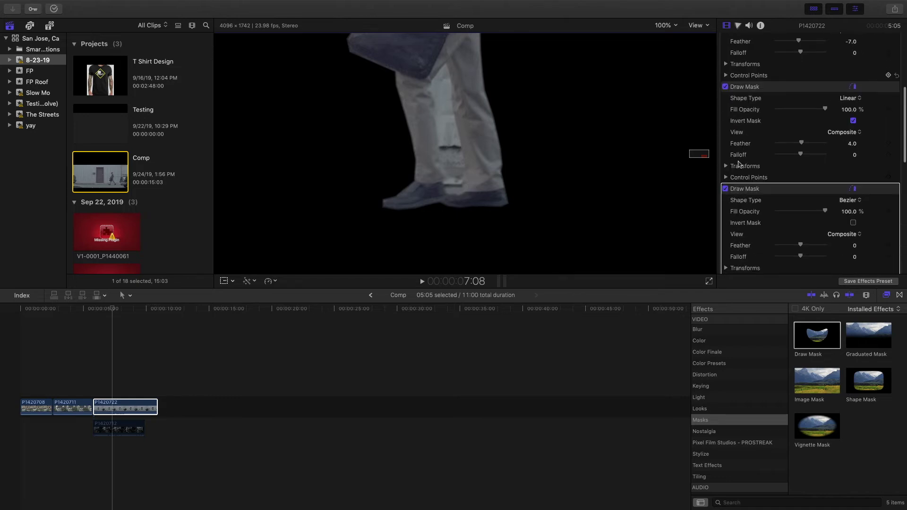
pyautogui.click(761, 179)
pyautogui.click(448, 194)
pyautogui.click(463, 191)
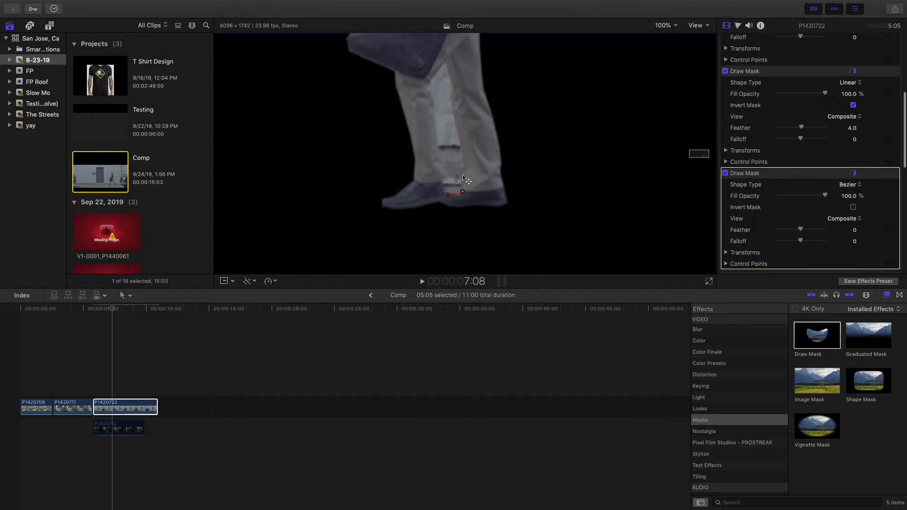
pyautogui.click(465, 168)
pyautogui.click(459, 137)
pyautogui.click(453, 111)
pyautogui.click(451, 84)
pyautogui.click(445, 62)
pyautogui.click(432, 80)
pyautogui.click(429, 87)
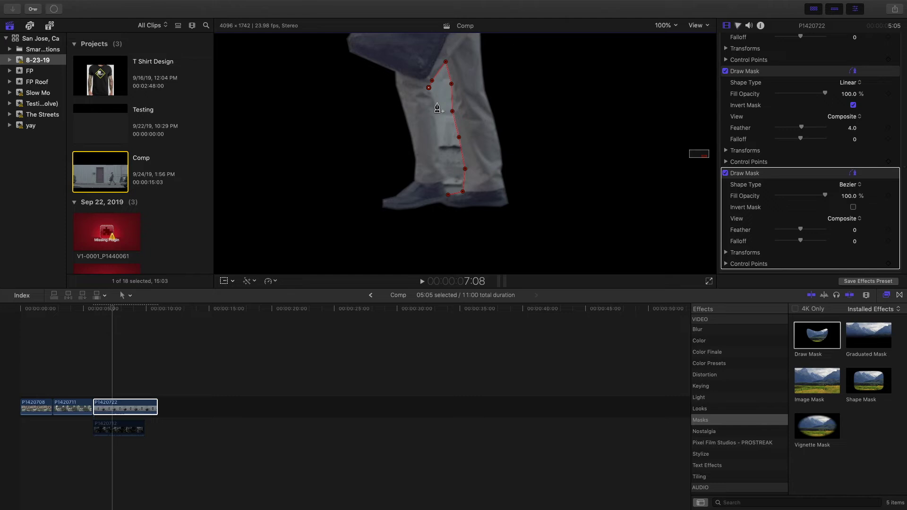
pyautogui.click(430, 93)
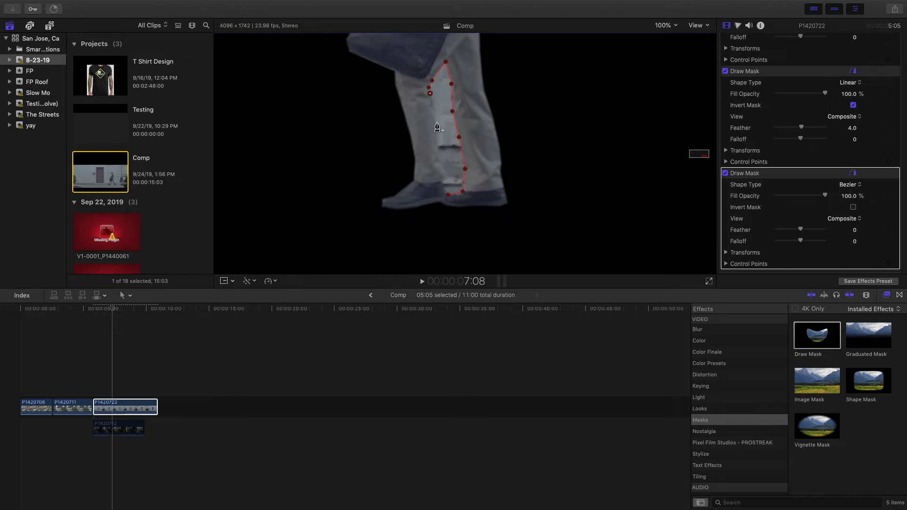
pyautogui.click(434, 109)
pyautogui.click(437, 130)
pyautogui.click(439, 147)
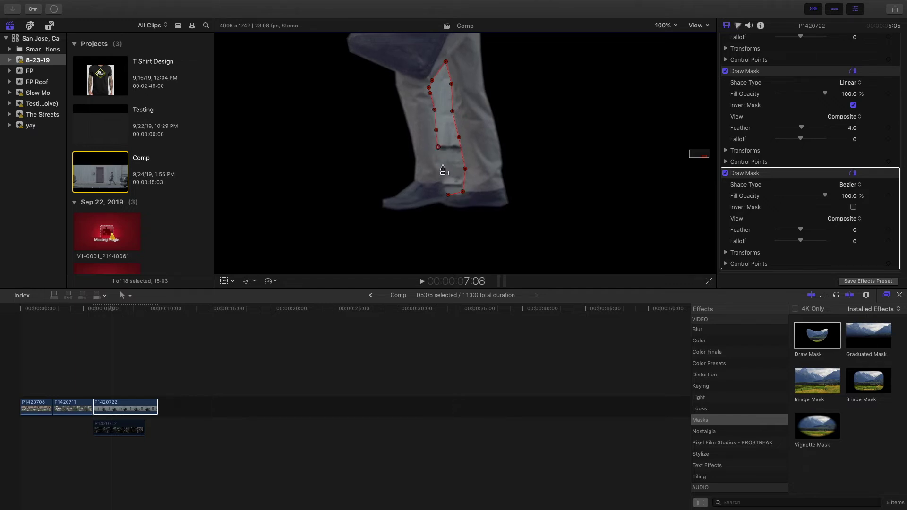
pyautogui.click(439, 161)
pyautogui.click(447, 179)
pyautogui.click(443, 182)
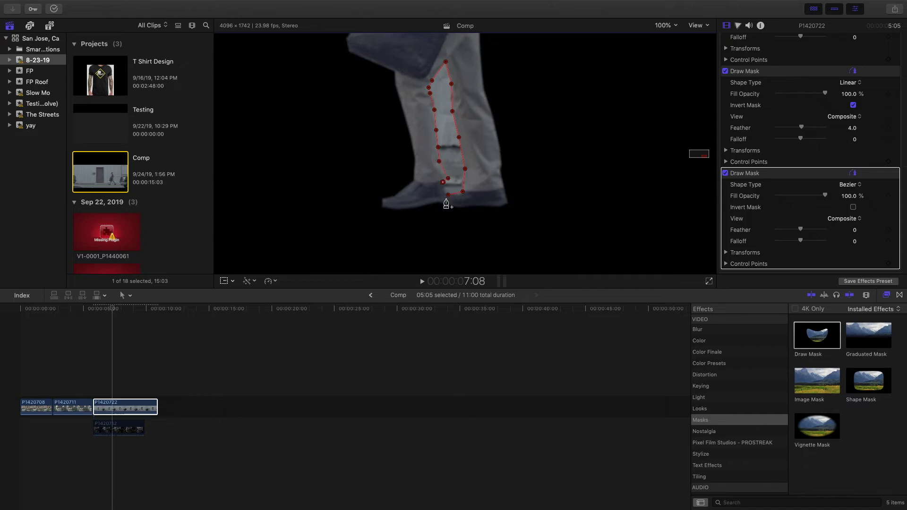
pyautogui.click(445, 191)
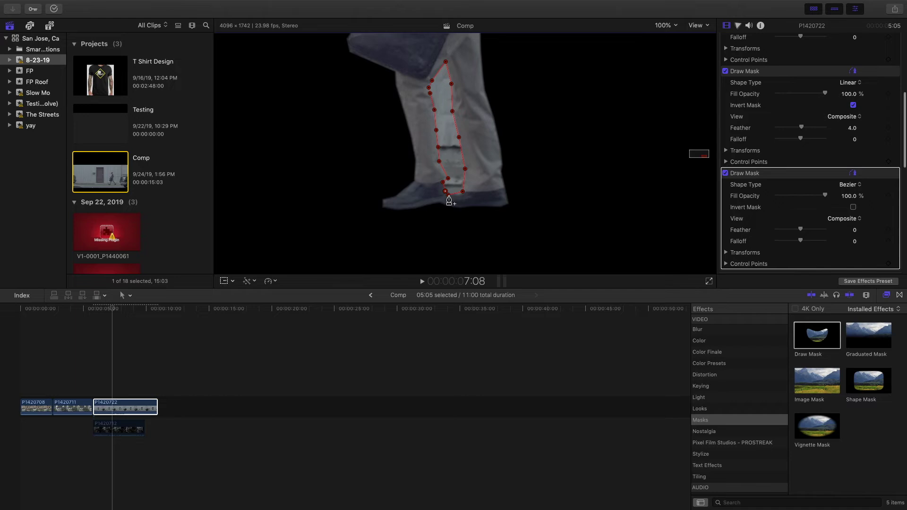
pyautogui.click(448, 194)
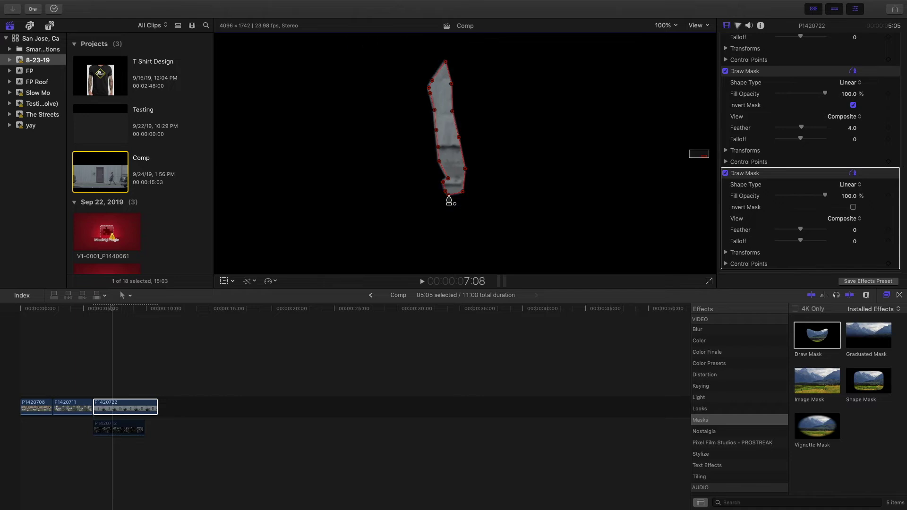
# Step: Invert the leg-gap Draw Mask and raise its feather slightly
pyautogui.click(853, 208)
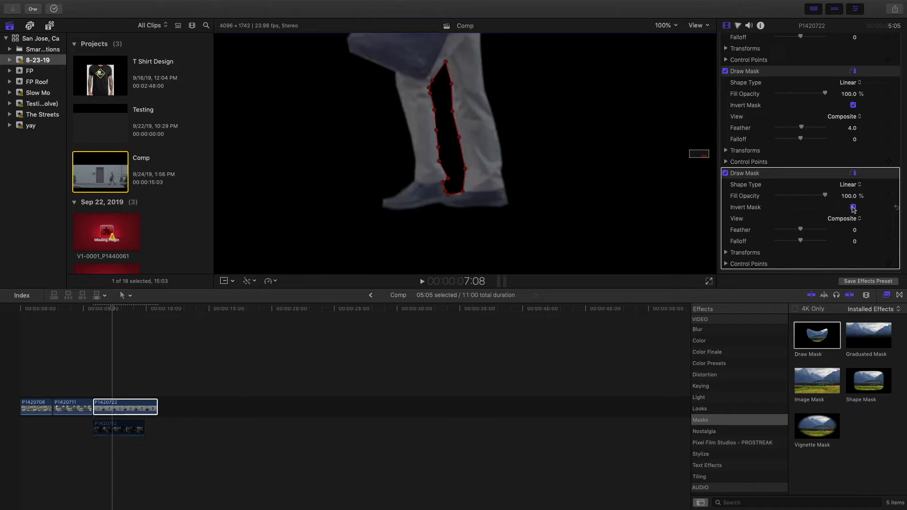
pyautogui.moveTo(800, 232); pyautogui.dragTo(802, 232)
pyautogui.scroll(6, 751, 80)
pyautogui.click(743, 89)
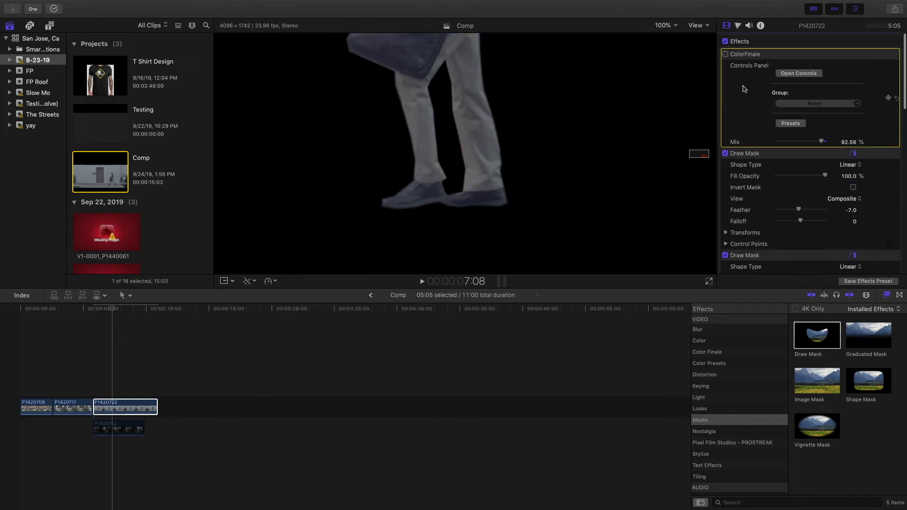
# Step: Fit the frame in the viewer and step frame by frame from the start of P1420722 to examine how the mask follows the man
pyautogui.click(662, 28)
pyautogui.click(663, 36)
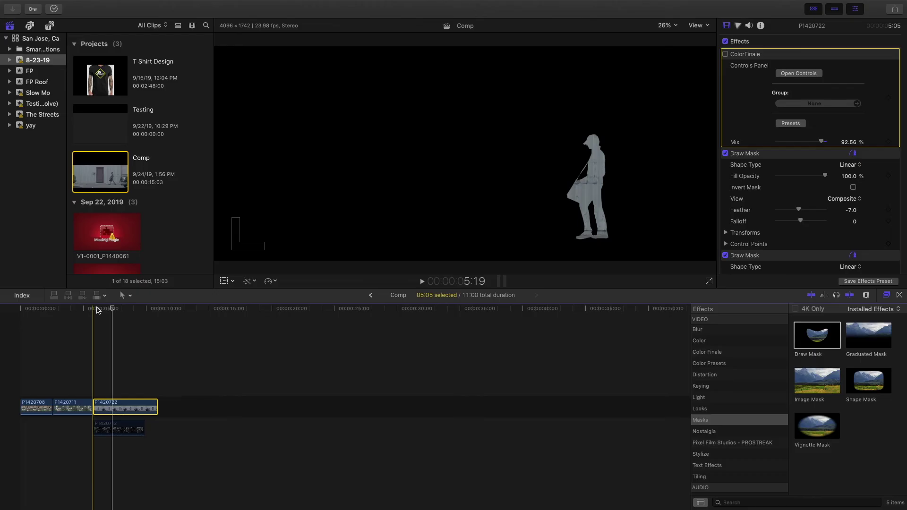
pyautogui.click(97, 310)
pyautogui.press('super+equal')
pyautogui.press('super+equal')
pyautogui.press('super+equal')
pyautogui.press('super+equal')
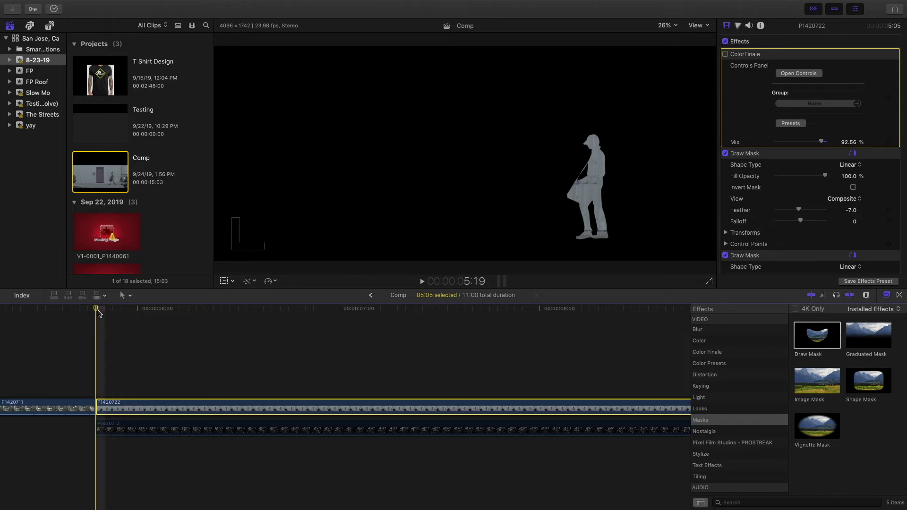
pyautogui.press('Right')
pyautogui.press('Right')
pyautogui.press('Right')
pyautogui.press('Right')
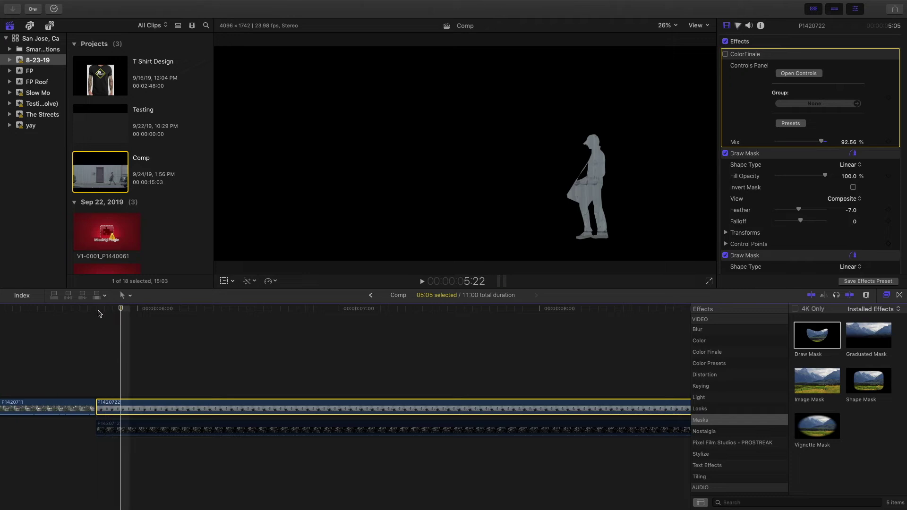
pyautogui.press('Right')
pyautogui.press('Right')
pyautogui.press('Right')
pyautogui.press('Right')
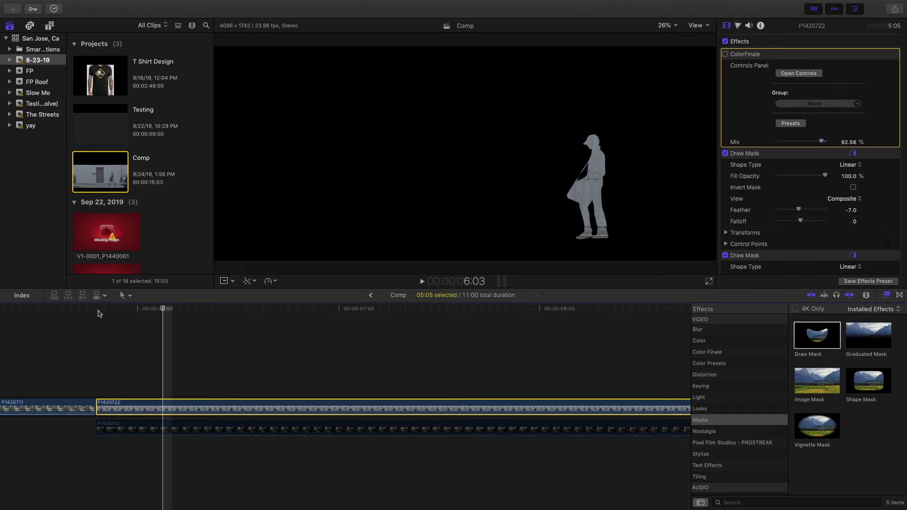
pyautogui.press('Right')
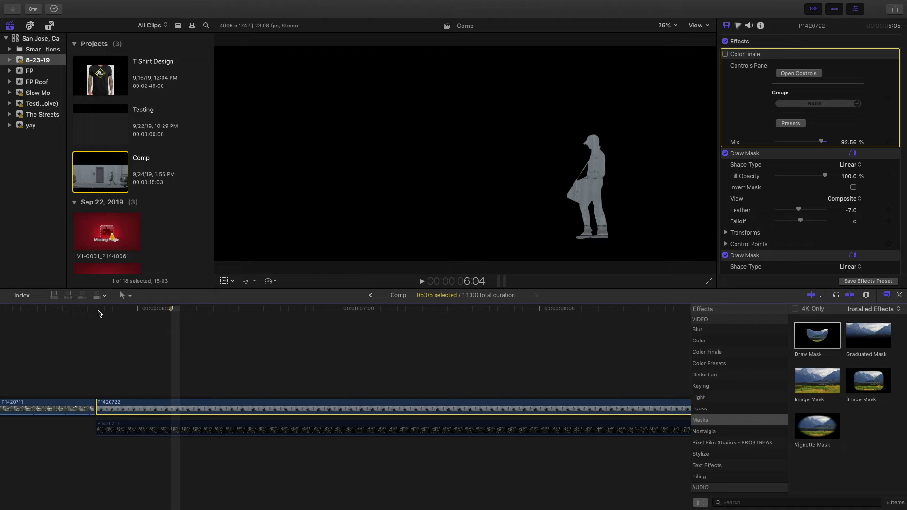
pyautogui.press('Right')
pyautogui.press('Right')
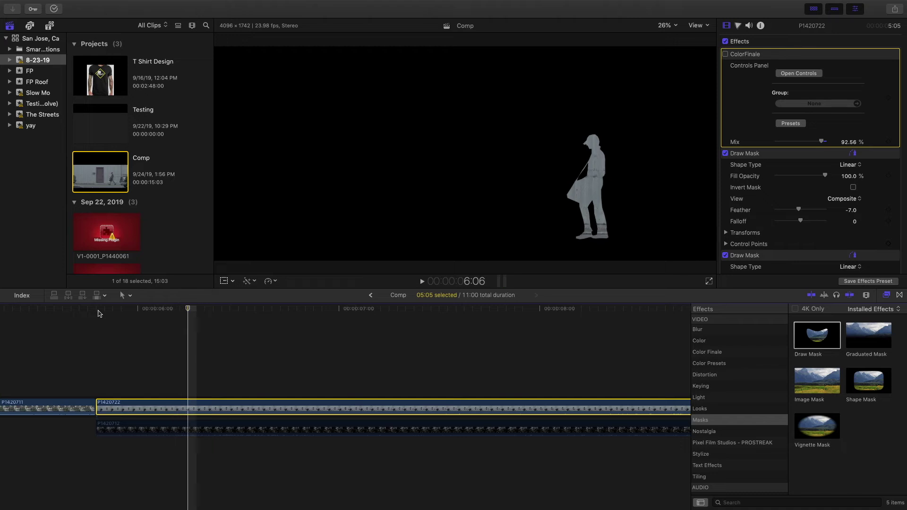
pyautogui.press('Right')
pyautogui.press('Right')
pyautogui.press('Right')
pyautogui.press('Right')
pyautogui.press('Right')
pyautogui.press('Right')
pyautogui.press('Right')
pyautogui.press('Right')
pyautogui.press('Right')
pyautogui.press('Right')
pyautogui.press('Right')
pyautogui.press('Right')
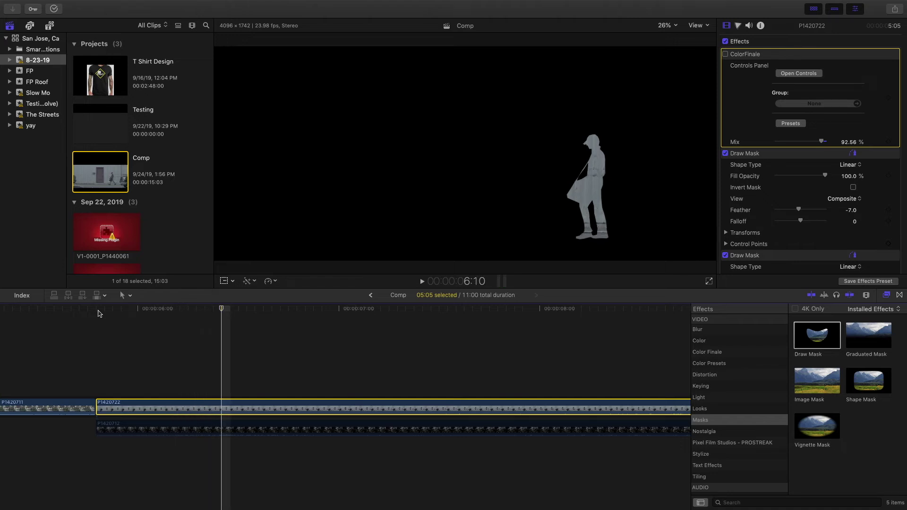
pyautogui.press('Right')
pyautogui.press('Right')
pyautogui.press('Right')
pyautogui.press('Right')
pyautogui.press('Right')
pyautogui.press('Right')
pyautogui.press('Right')
pyautogui.press('Right')
pyautogui.press('Right')
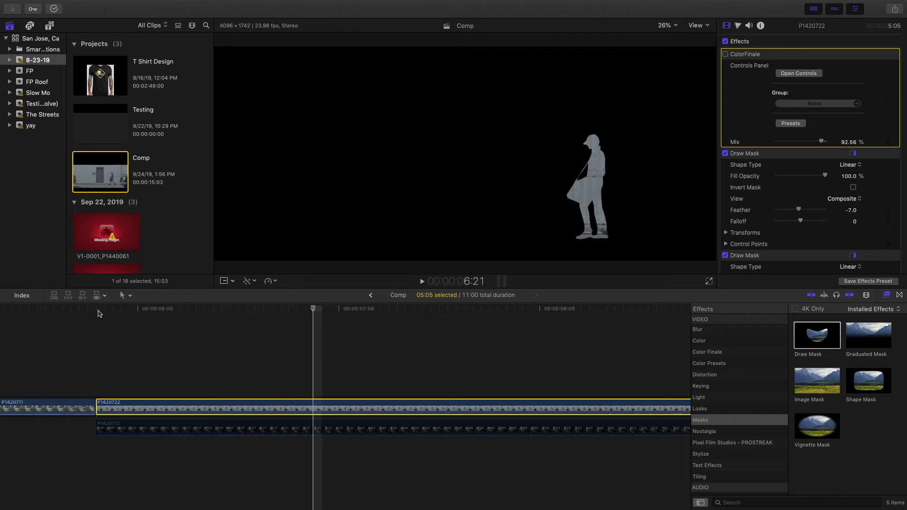
pyautogui.press('Right')
pyautogui.press('Right')
pyautogui.press('Right')
pyautogui.press('Right')
pyautogui.press('Right')
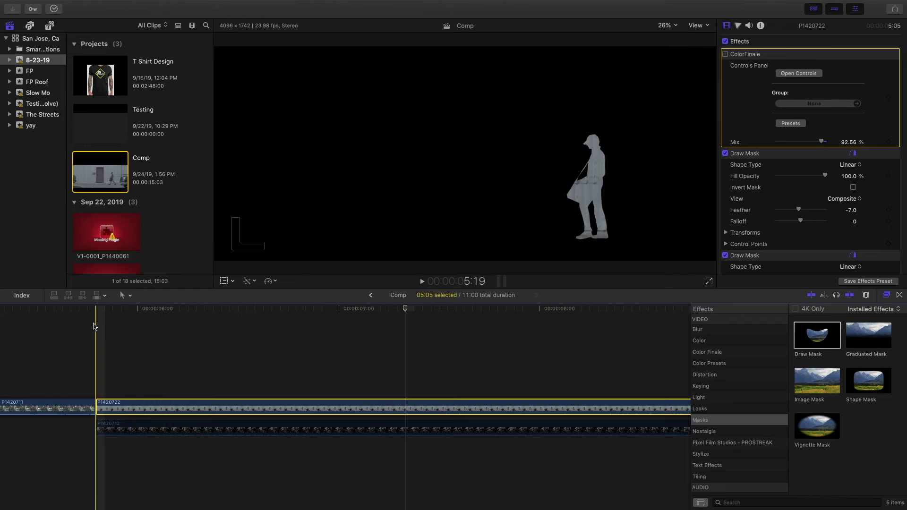
# Step: Compare the masked frame at the end of the P1420722 clip with the one near its start
pyautogui.hscroll(5, 434, 318)
pyautogui.hscroll(15, 436, 318)
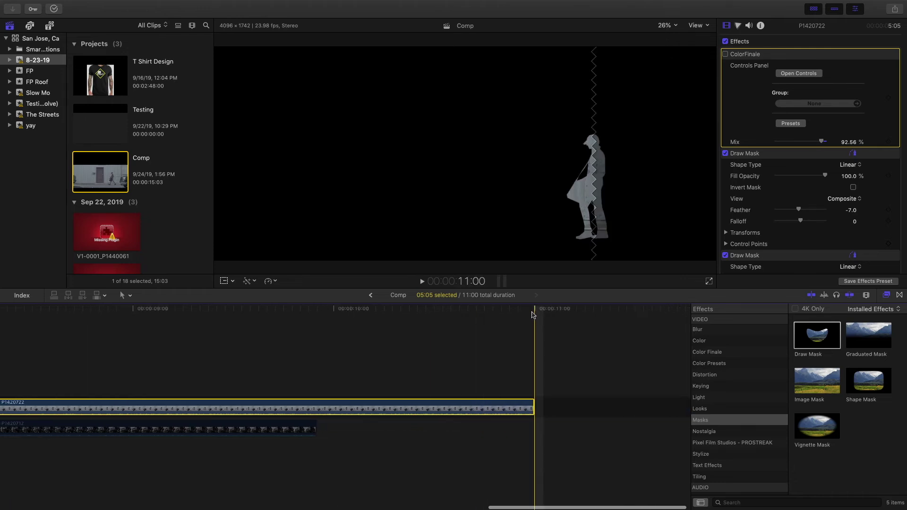
pyautogui.hscroll(-20, 534, 315)
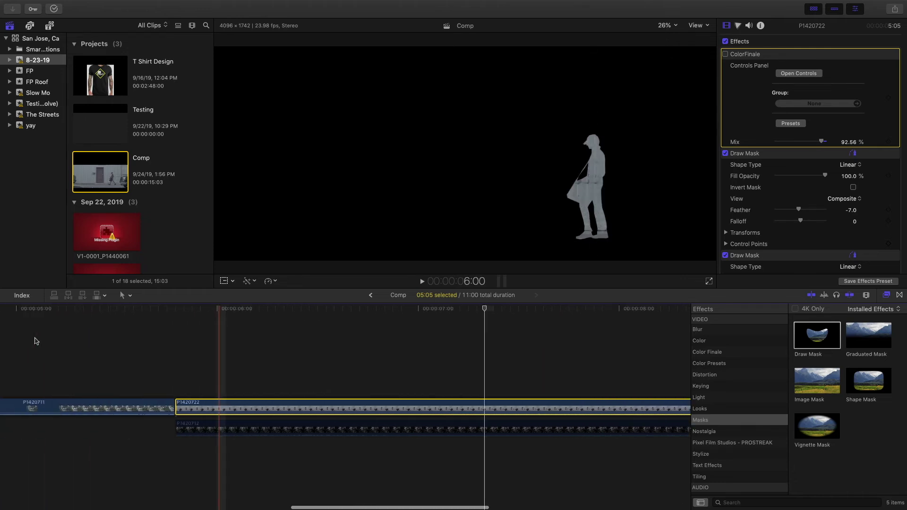
# Step: Cut a one-frame piece out of P1420722 at 7:08 and disable the parts of the clip on both sides
pyautogui.hscroll(-1, 182, 313)
pyautogui.hscroll(20, 183, 312)
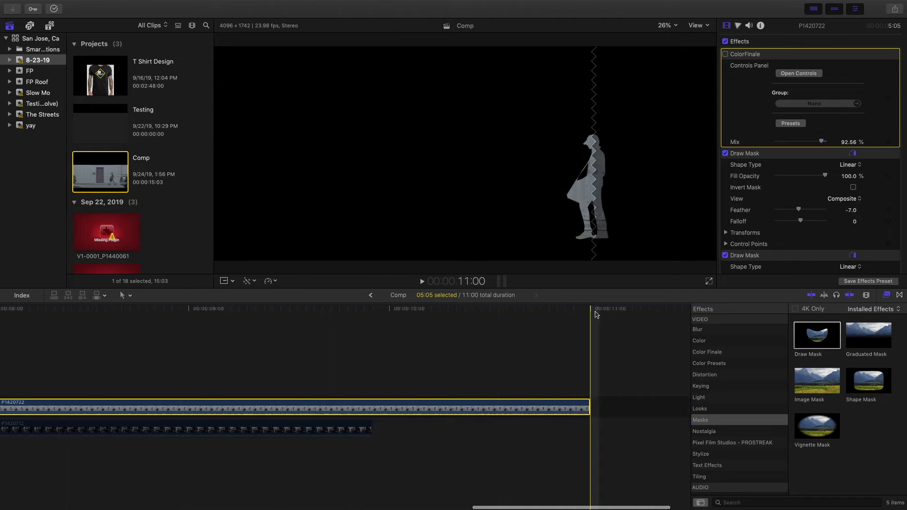
pyautogui.hscroll(-16, 407, 339)
pyautogui.hscroll(-5, 407, 339)
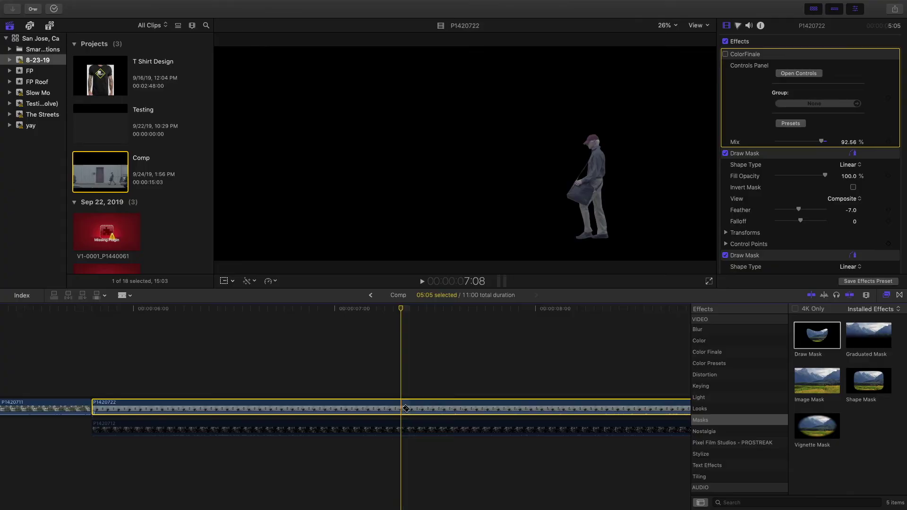
pyautogui.click(408, 409)
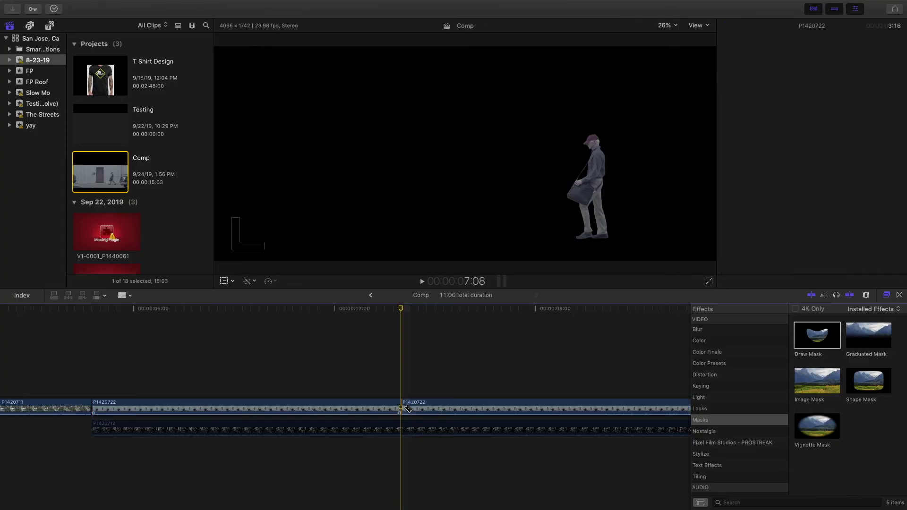
pyautogui.click(415, 409)
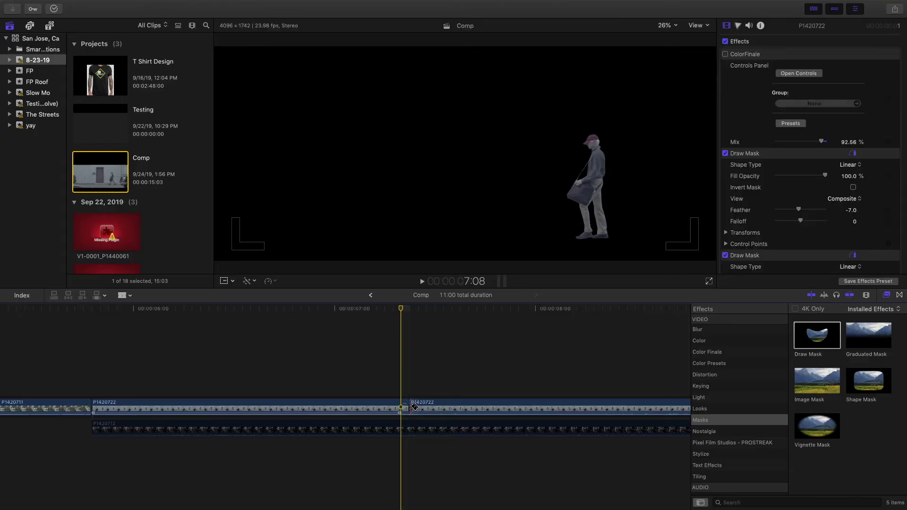
pyautogui.click(383, 409)
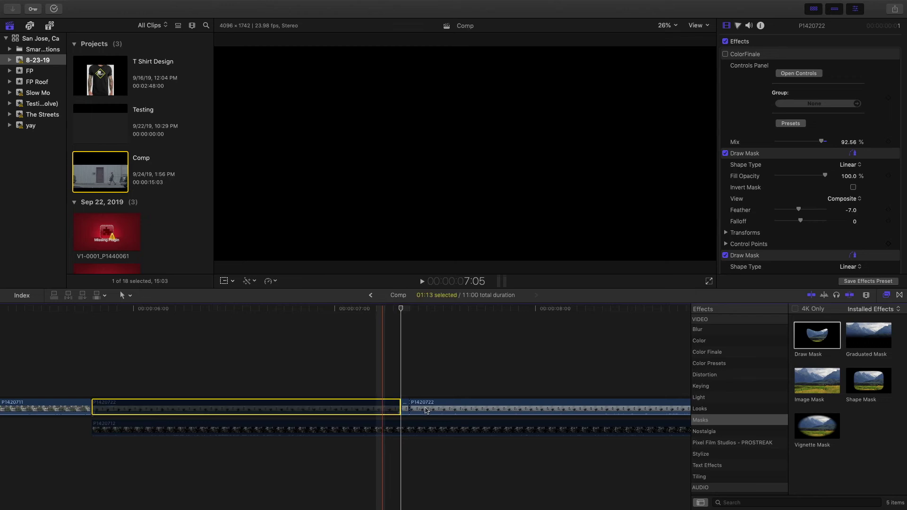
# Step: Enable Transform on the one-frame piece of P1420722 and reset its position, rotation and scale
pyautogui.click(405, 409)
pyautogui.scroll(-5, 754, 228)
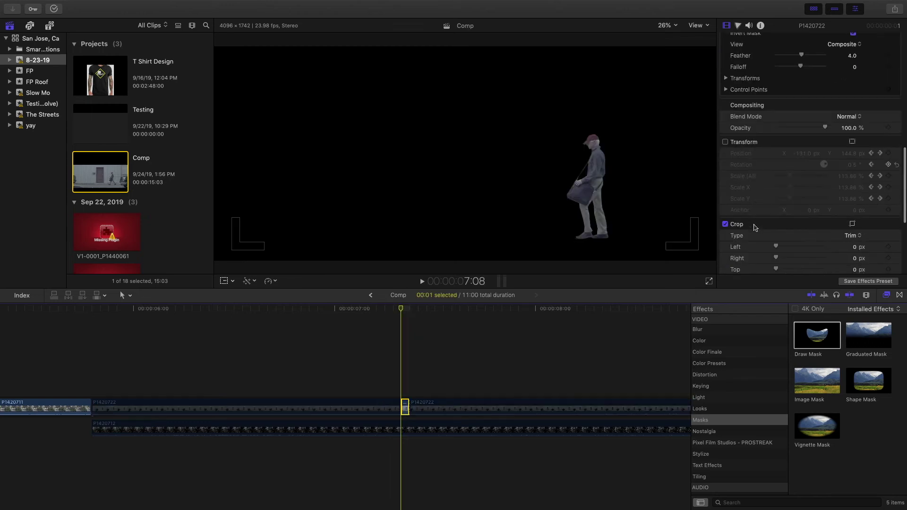
pyautogui.scroll(-3, 754, 229)
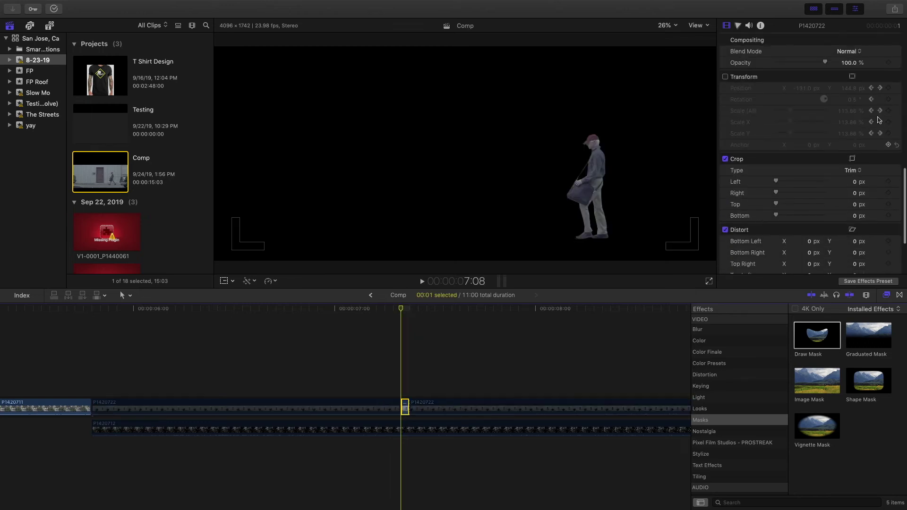
pyautogui.click(727, 77)
pyautogui.click(898, 89)
pyautogui.click(898, 100)
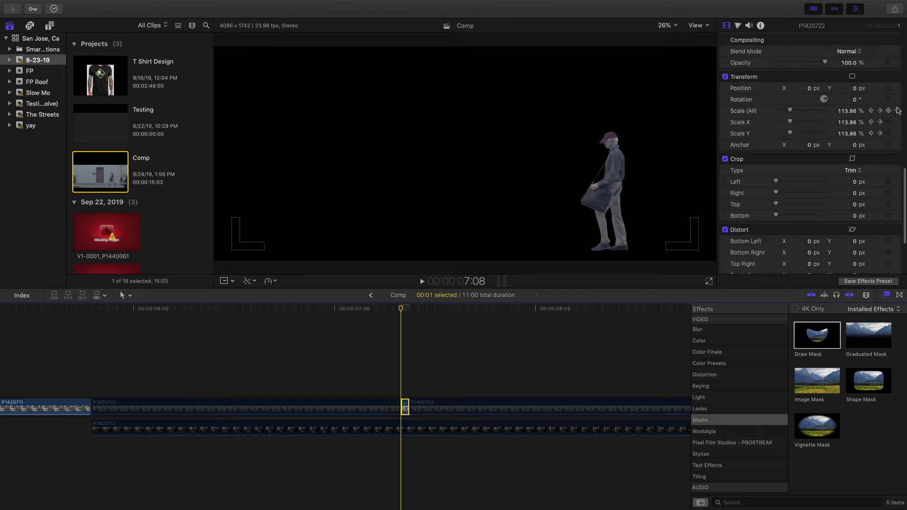
pyautogui.click(898, 111)
pyautogui.moveTo(854, 99); pyautogui.dragTo(854, 100)
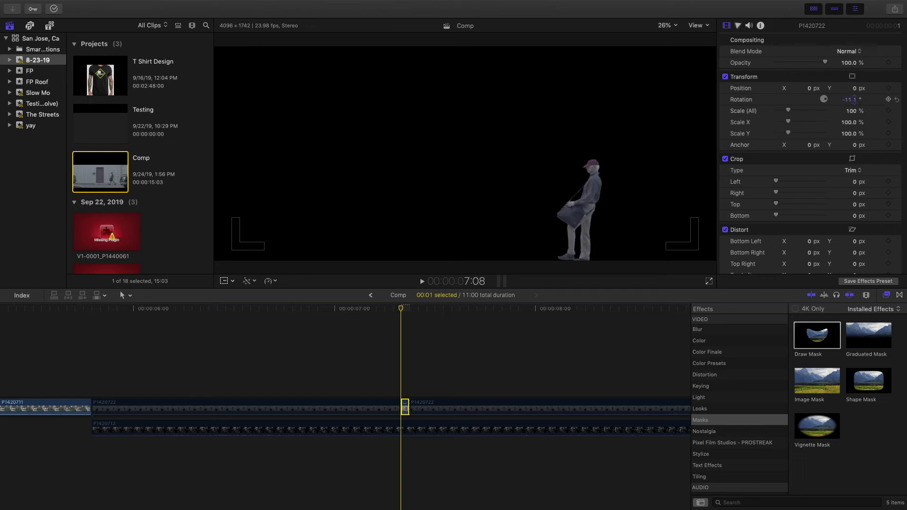
pyautogui.click(898, 99)
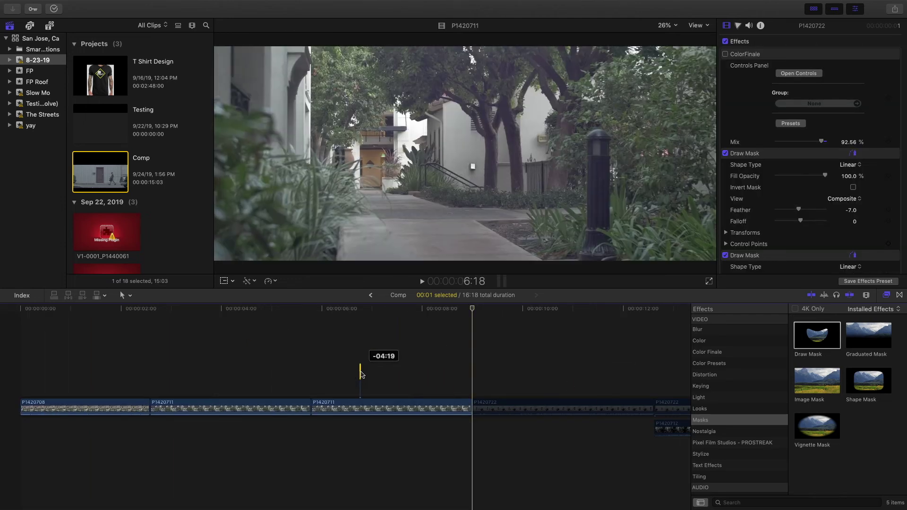
# Step: Connect the one-frame cutout above the second P1420711 clip at about 6:20 and move the man from the bollard onto the walkway
pyautogui.moveTo(362, 374); pyautogui.dragTo(365, 374)
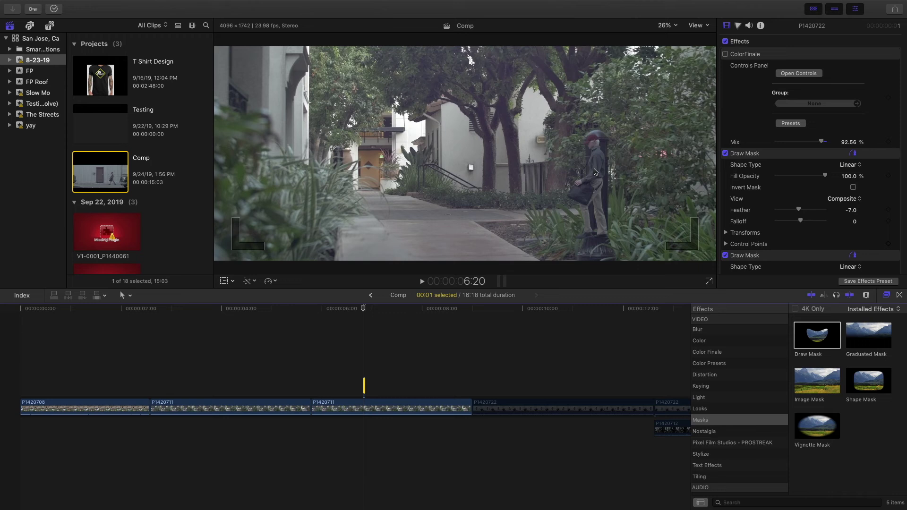
pyautogui.click(224, 281)
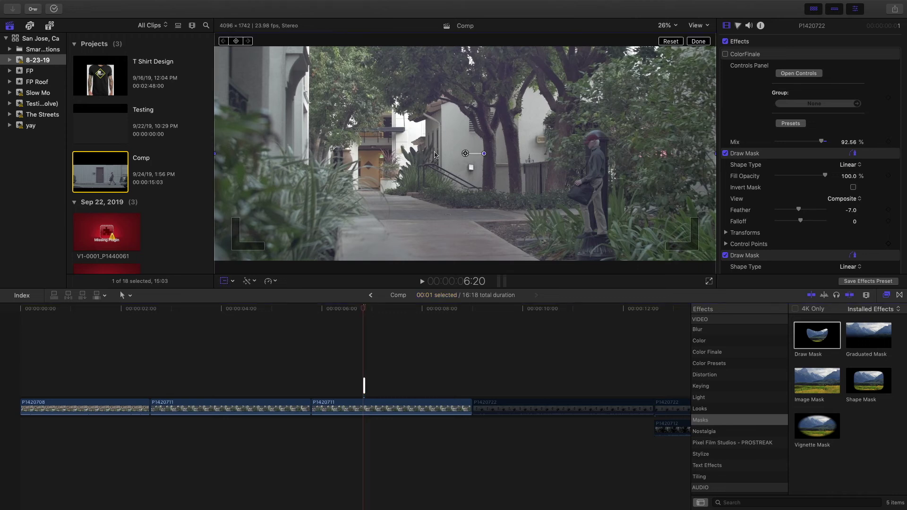
pyautogui.moveTo(466, 154); pyautogui.dragTo(333, 133)
# Step: Scale the cutout man to 35% and reposition him to about X -158.3 px, Y -287.8 px beside the walkway
pyautogui.scroll(-10, 868, 186)
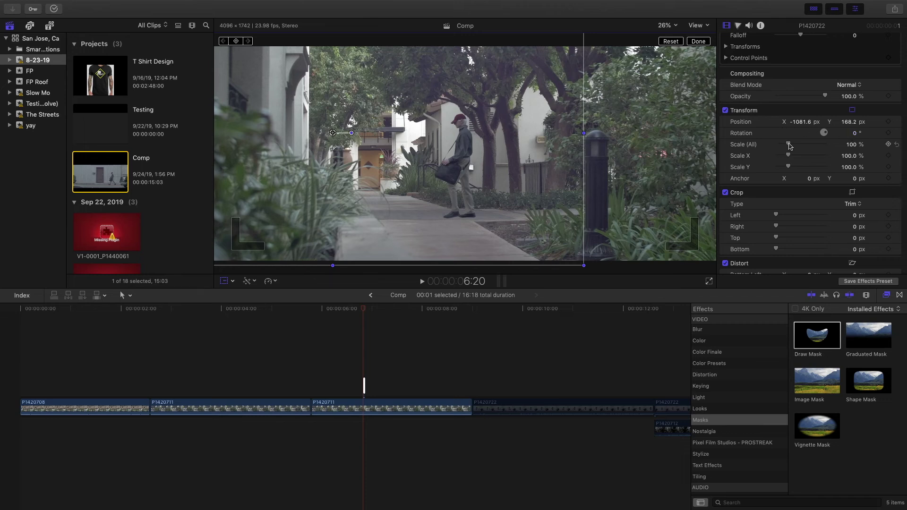
pyautogui.moveTo(791, 146); pyautogui.dragTo(782, 147)
pyautogui.moveTo(334, 136); pyautogui.dragTo(448, 191)
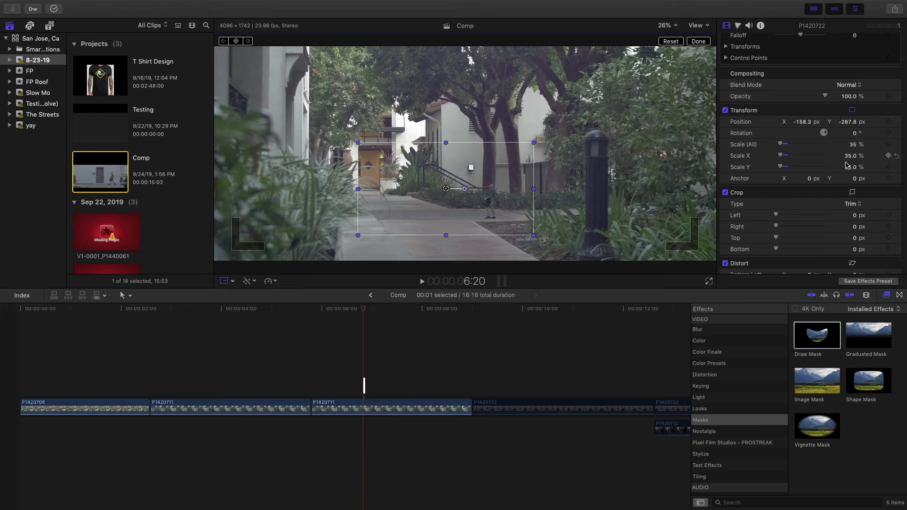
# Step: Rotate the cutout man to 183° and move him to about X -390.6 px, Y -357.1 px, near the doorway
pyautogui.scroll(10, 851, 184)
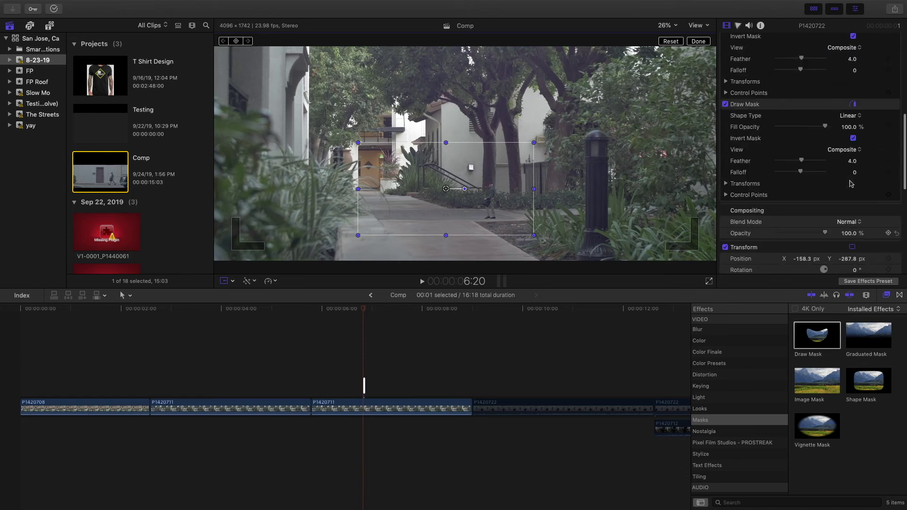
pyautogui.scroll(-10, 850, 184)
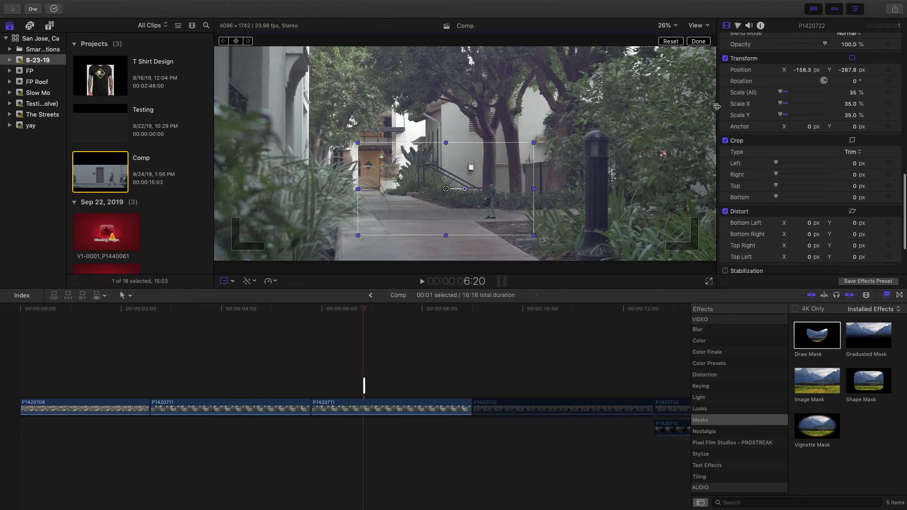
pyautogui.moveTo(856, 84)
pyautogui.mouseDown()
pyautogui.moveTo(891, 80)
pyautogui.moveTo(869, 82)
pyautogui.mouseUp()
pyautogui.moveTo(447, 190); pyautogui.dragTo(418, 198)
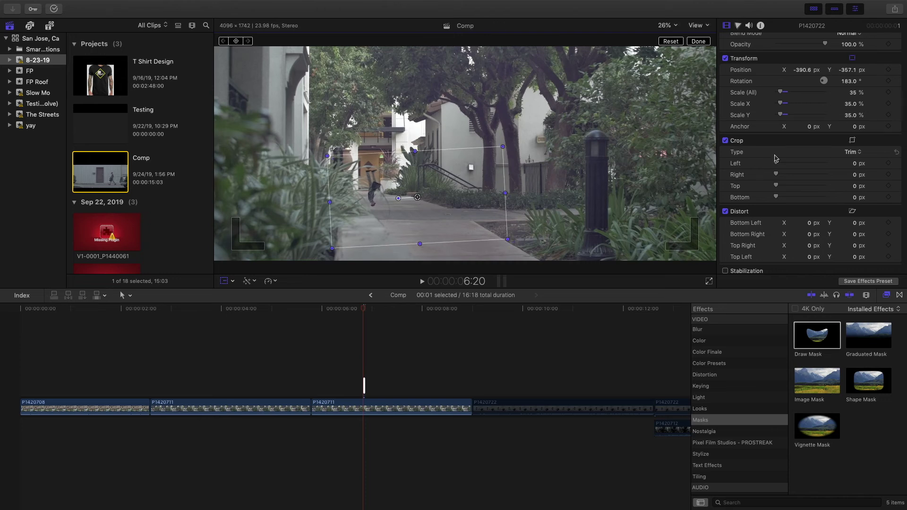